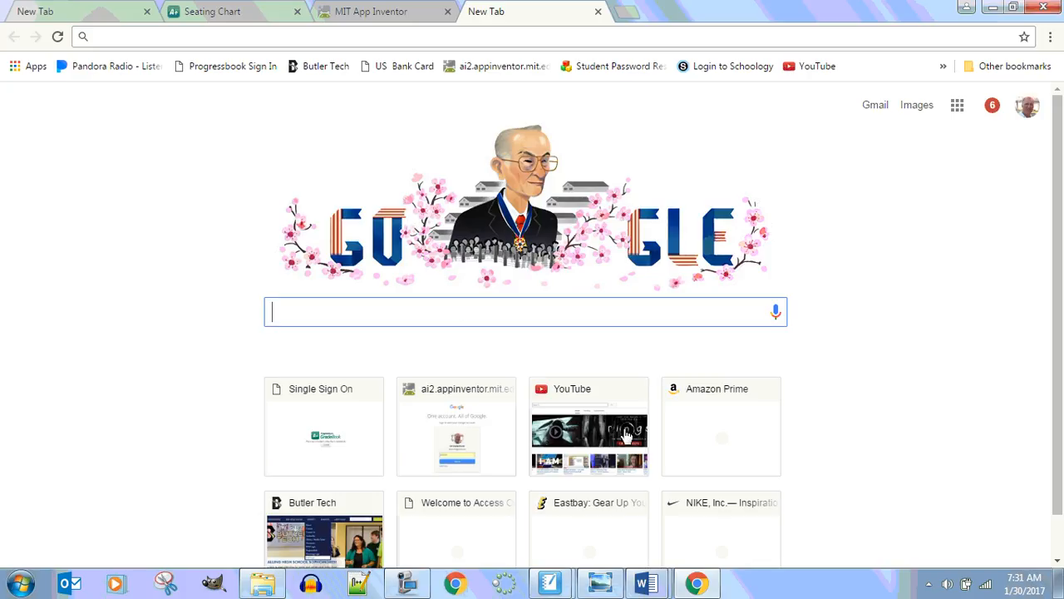
Search Google for "roger federer"
click(409, 583)
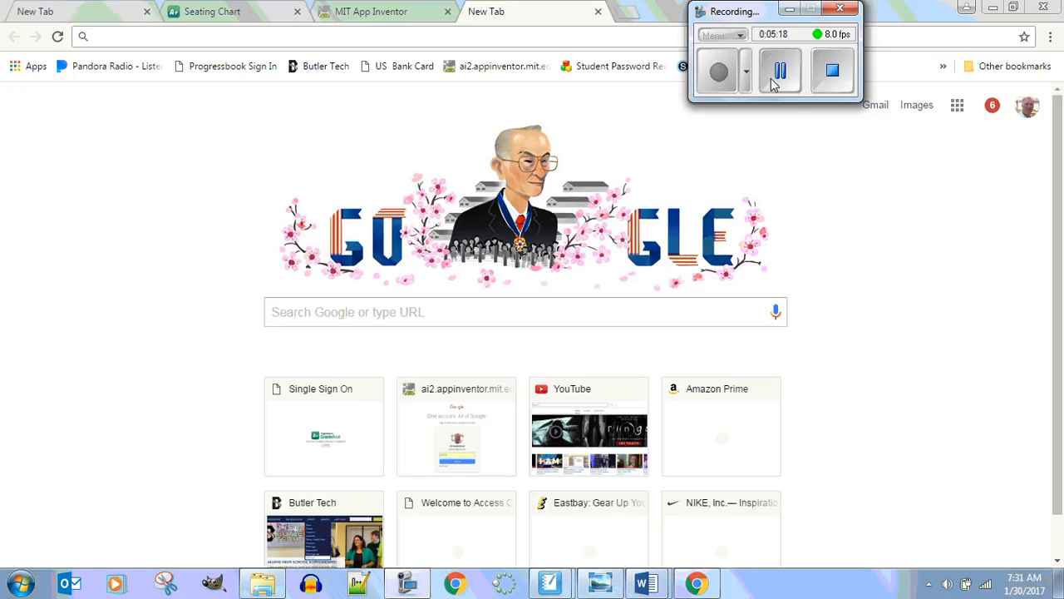
click(410, 315)
text(Ro)
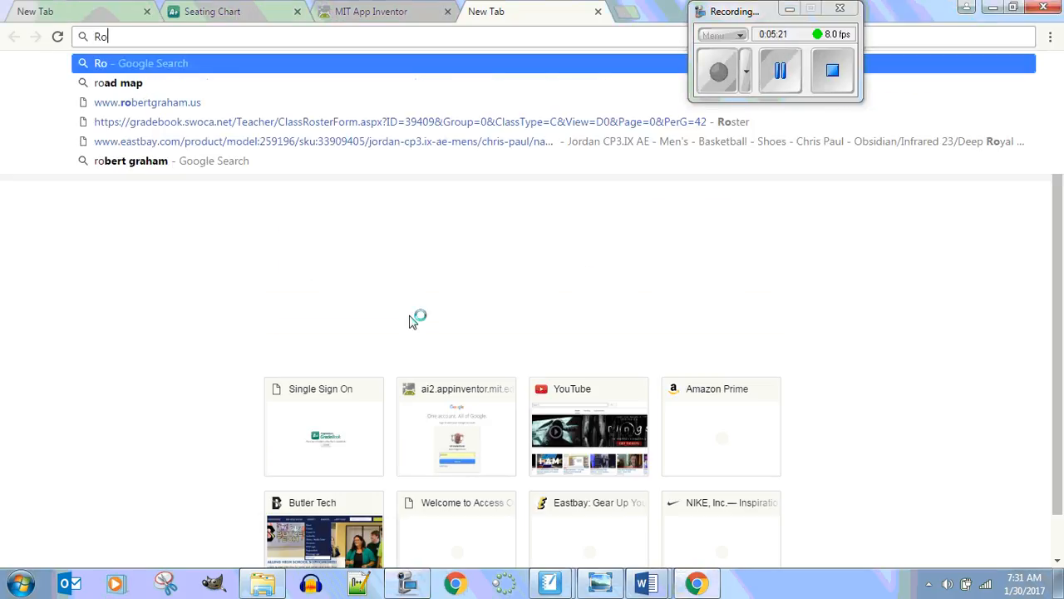
text(ger Fedee)
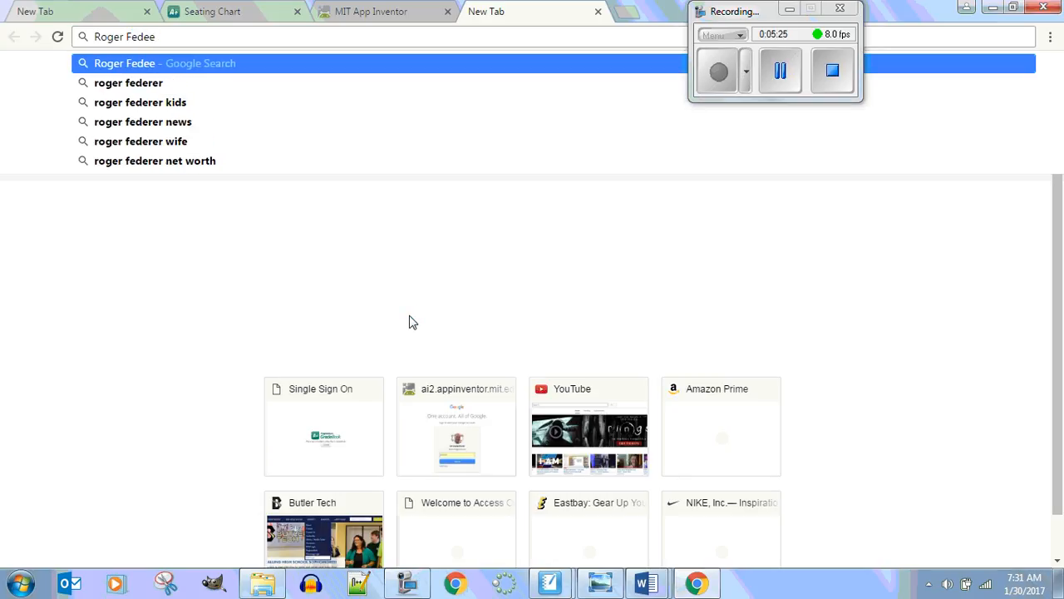
key(BackSpace)
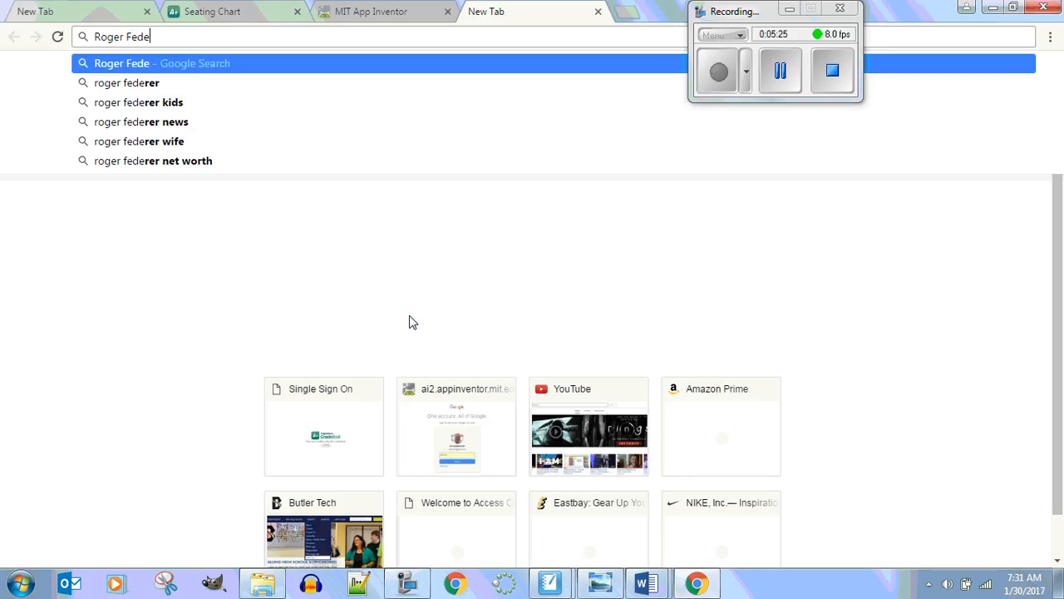
text(r)
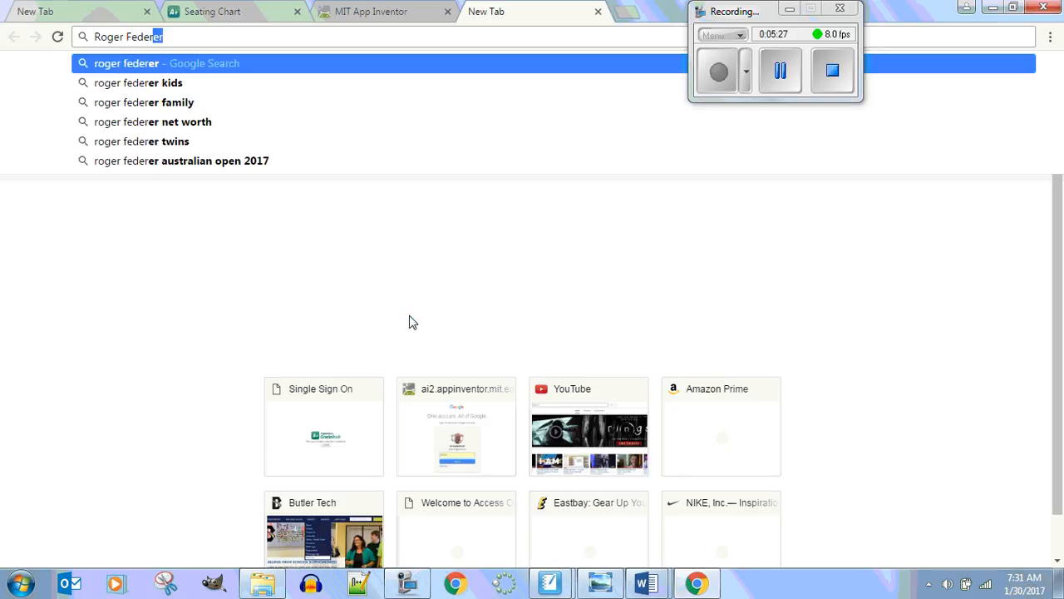
key(Return)
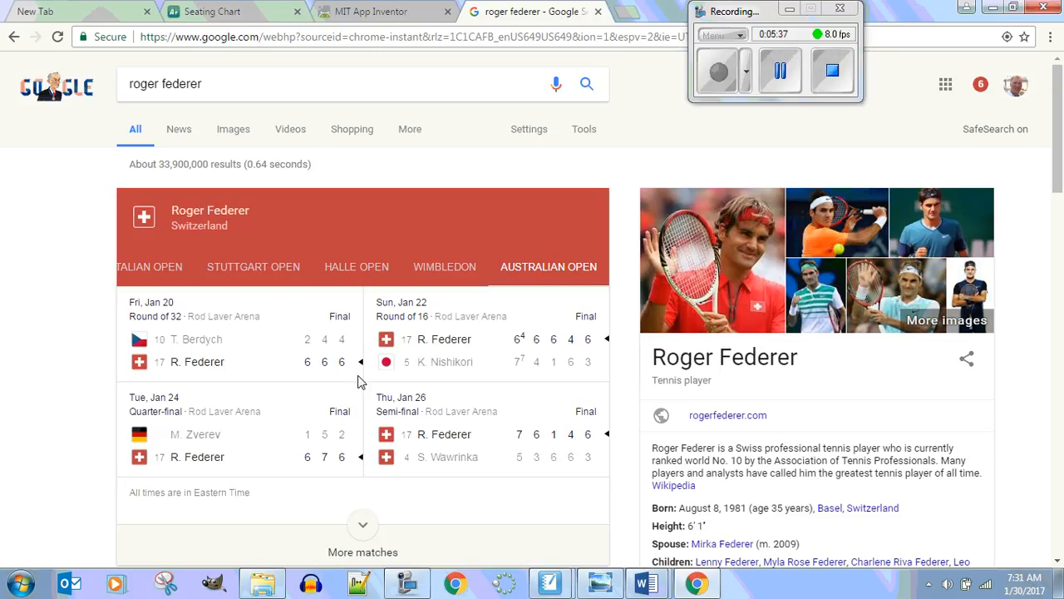
Look through the search results on Roger Federer, including the match scores, top stories and profile details
scroll(359, 381, down, 3)
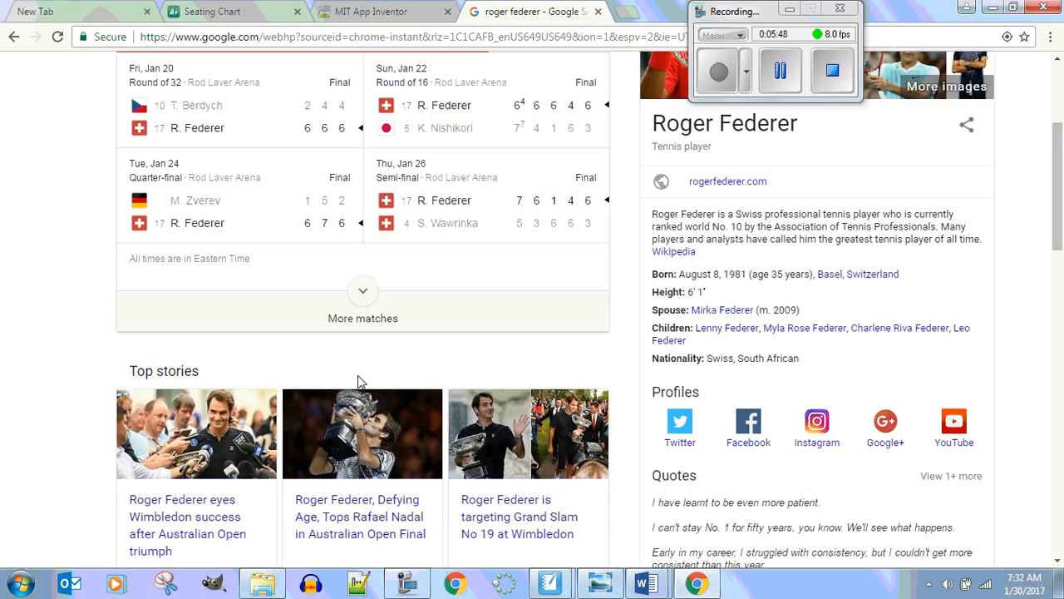
scroll(358, 380, up, 3)
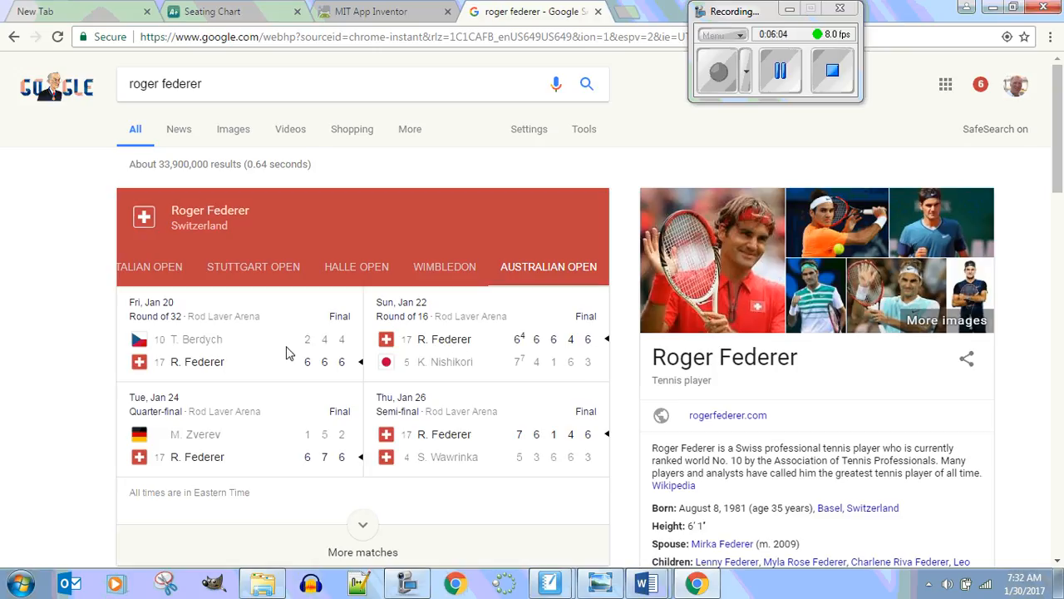
scroll(404, 515, down, 3)
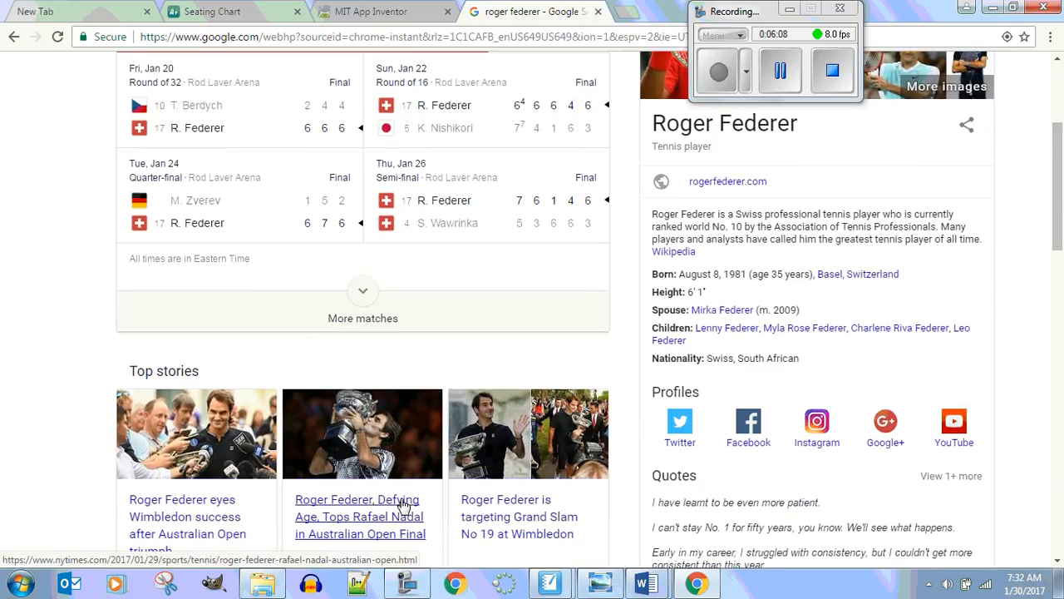
scroll(404, 505, down, 1)
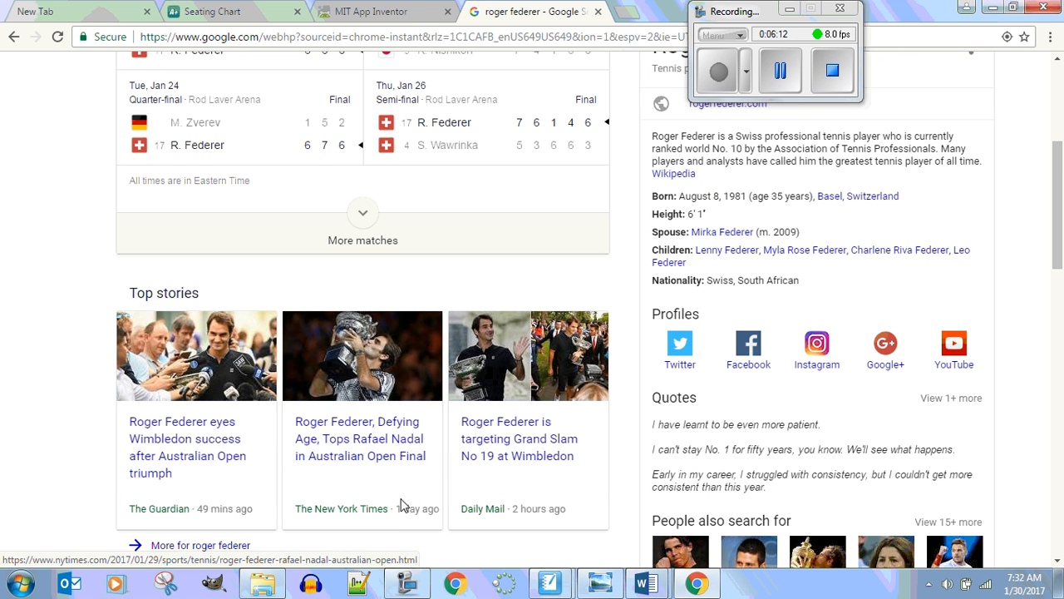
scroll(397, 503, down, 1)
scroll(397, 502, down, 2)
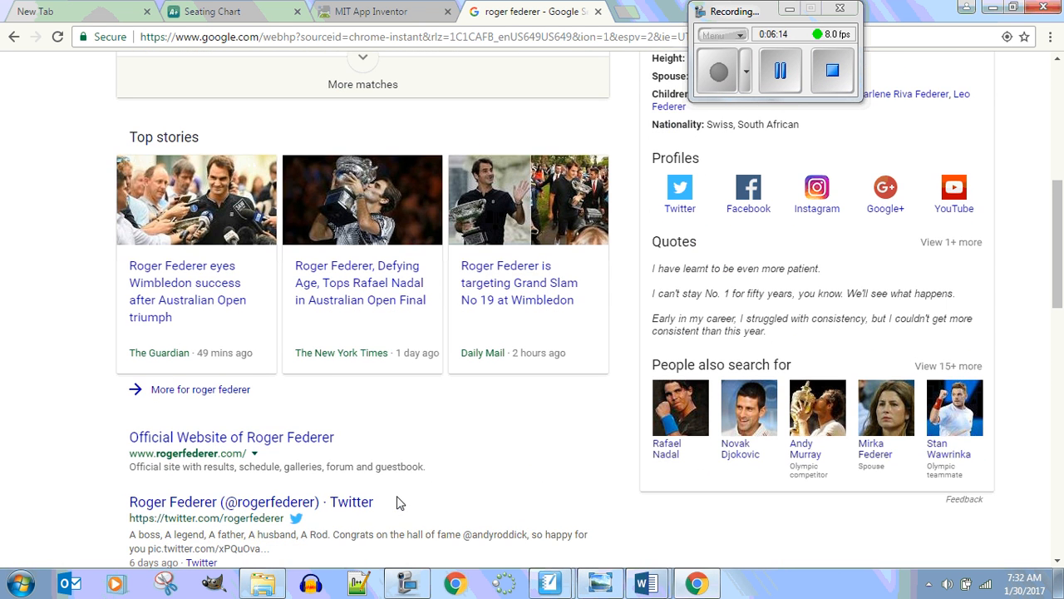
scroll(399, 499, up, 6)
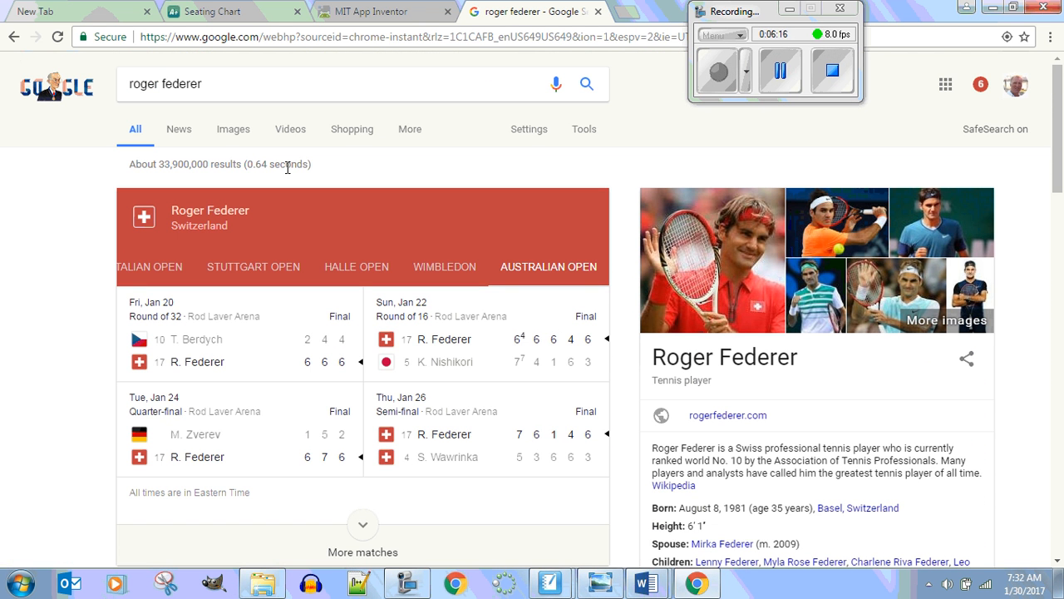
Switch to the image results for Roger Federer and browse the pictures
click(679, 413)
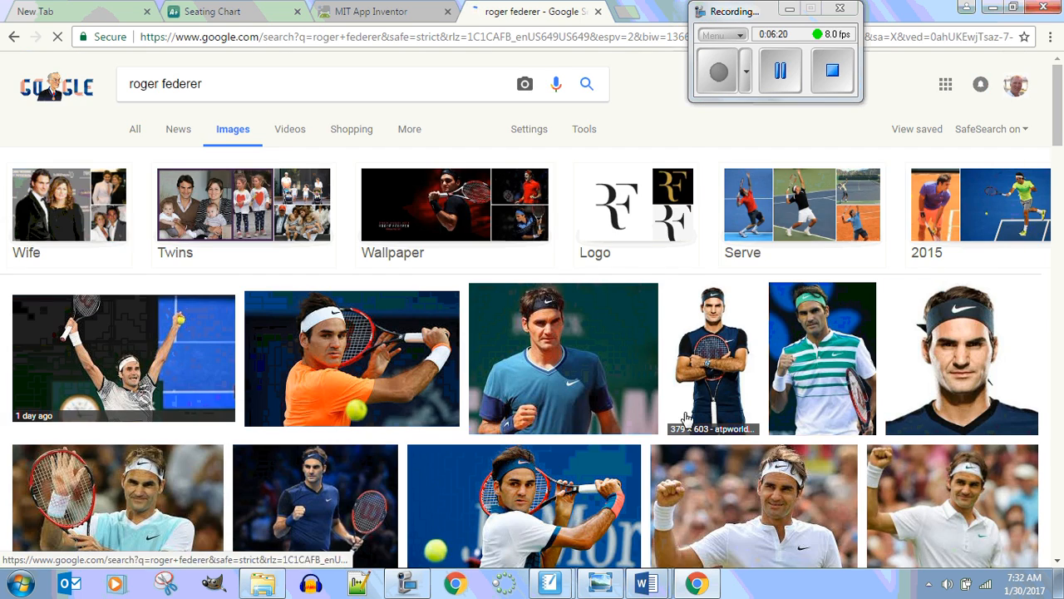
scroll(685, 428, down, 8)
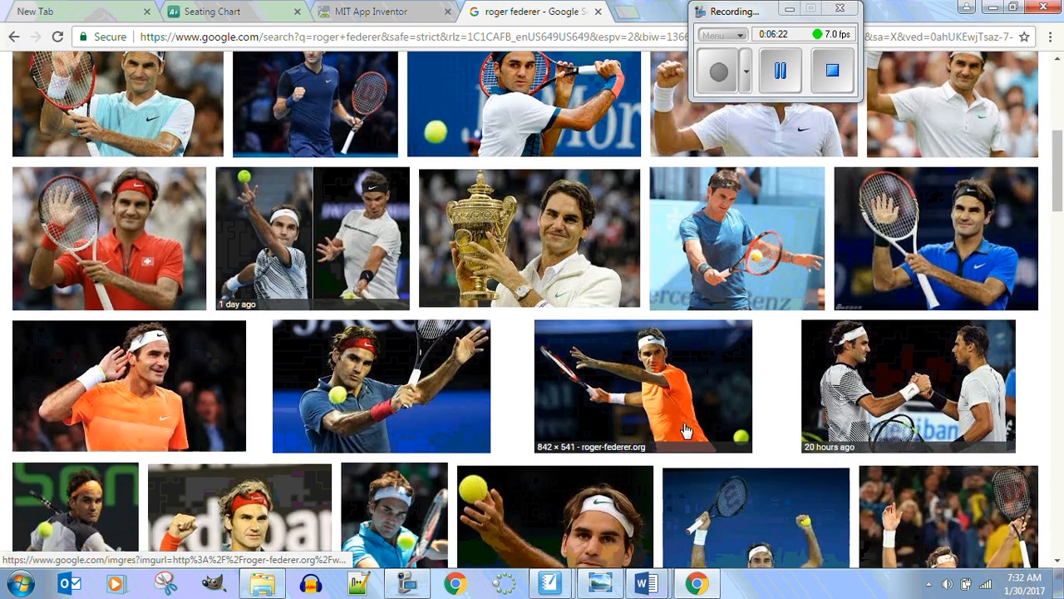
scroll(684, 428, down, 10)
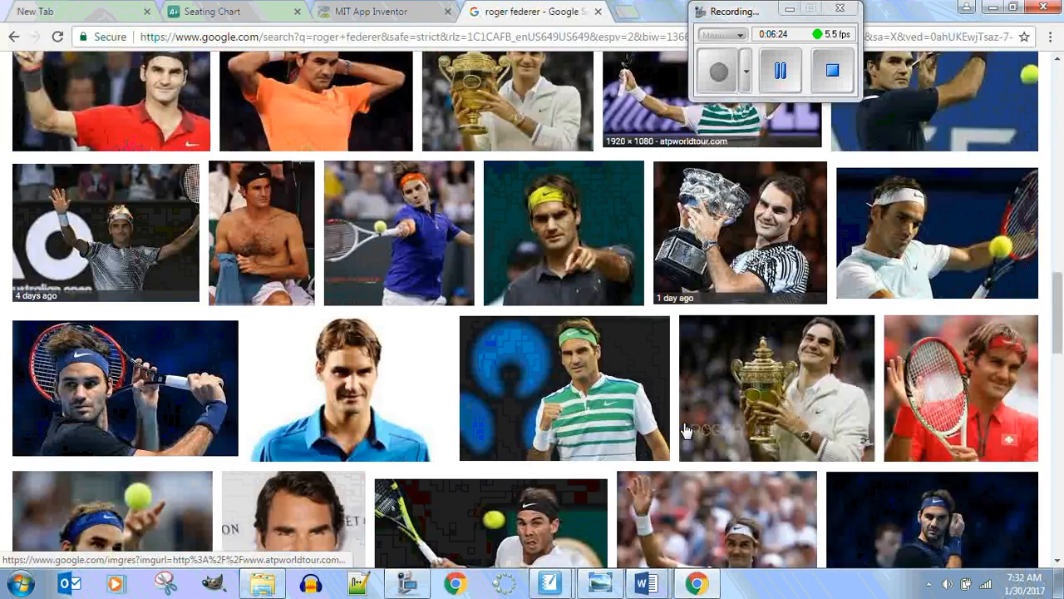
scroll(685, 428, down, 3)
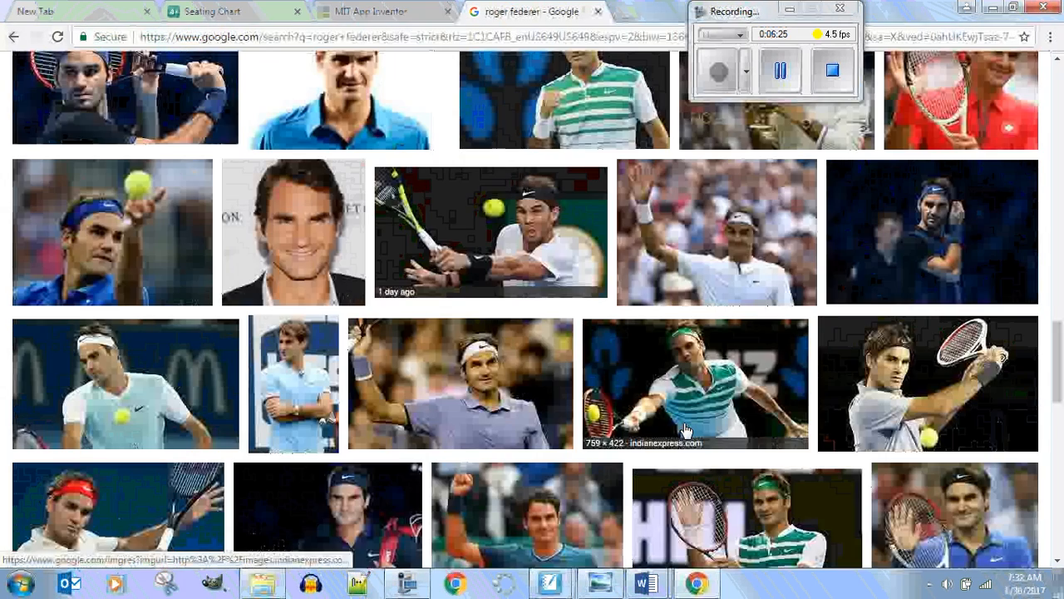
scroll(684, 429, down, 4)
scroll(684, 428, down, 6)
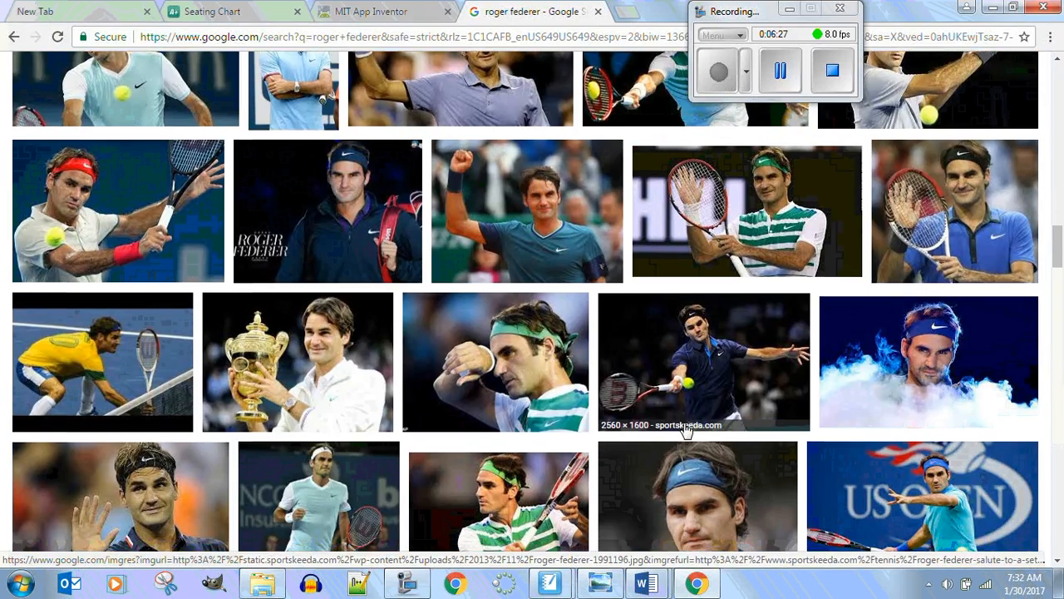
scroll(664, 401, up, 4)
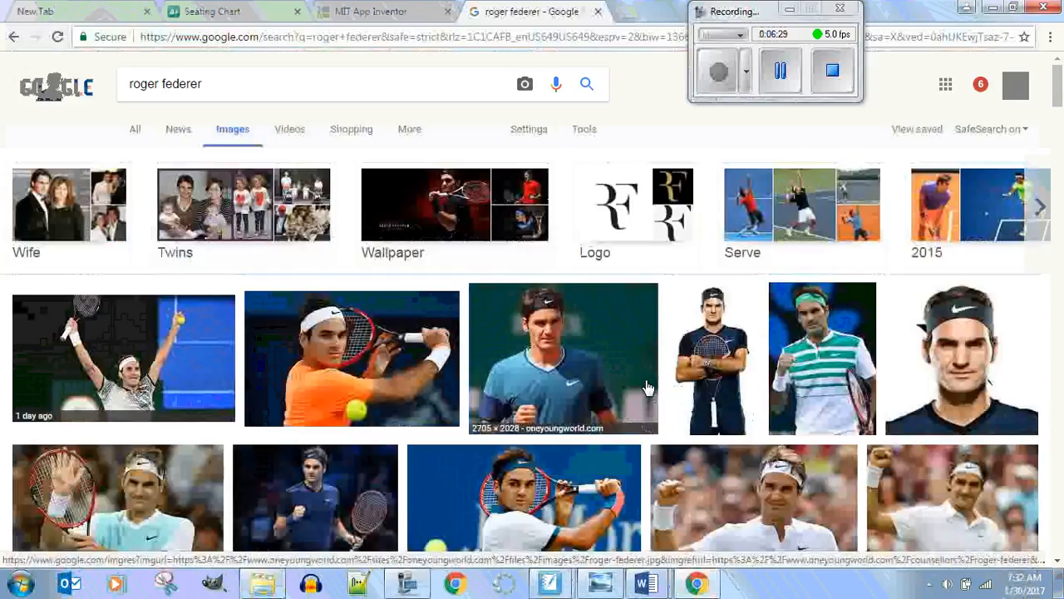
Refine the image search to "roger federer australian open 2017"
click(240, 87)
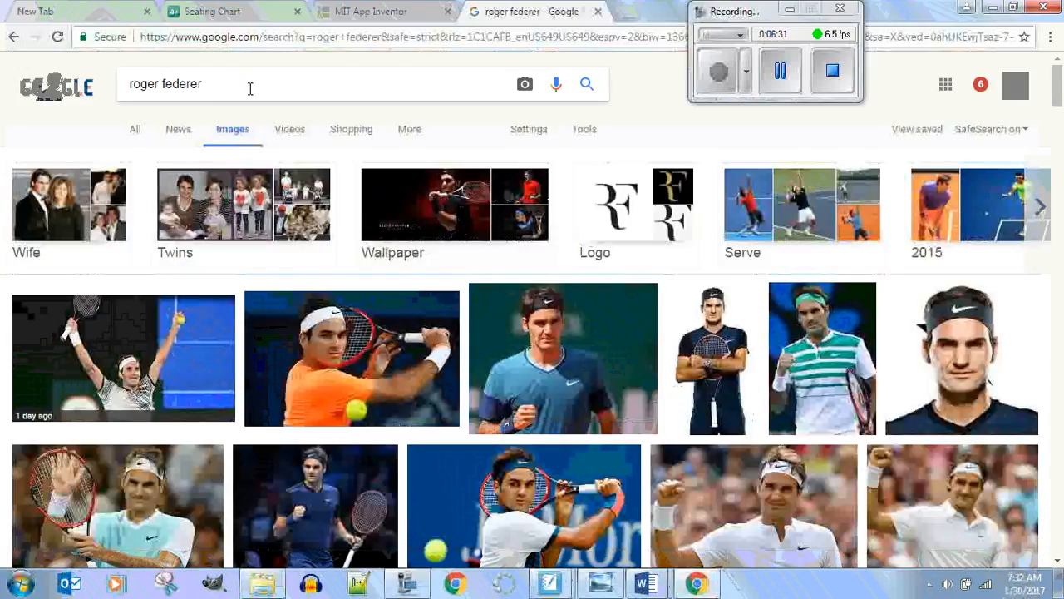
text(australian)
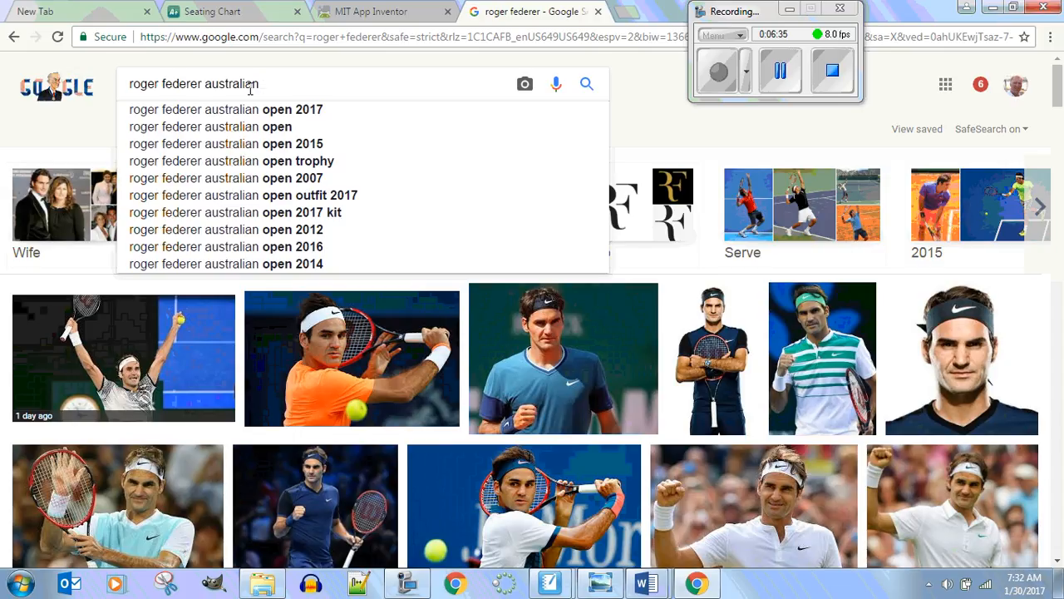
click(309, 112)
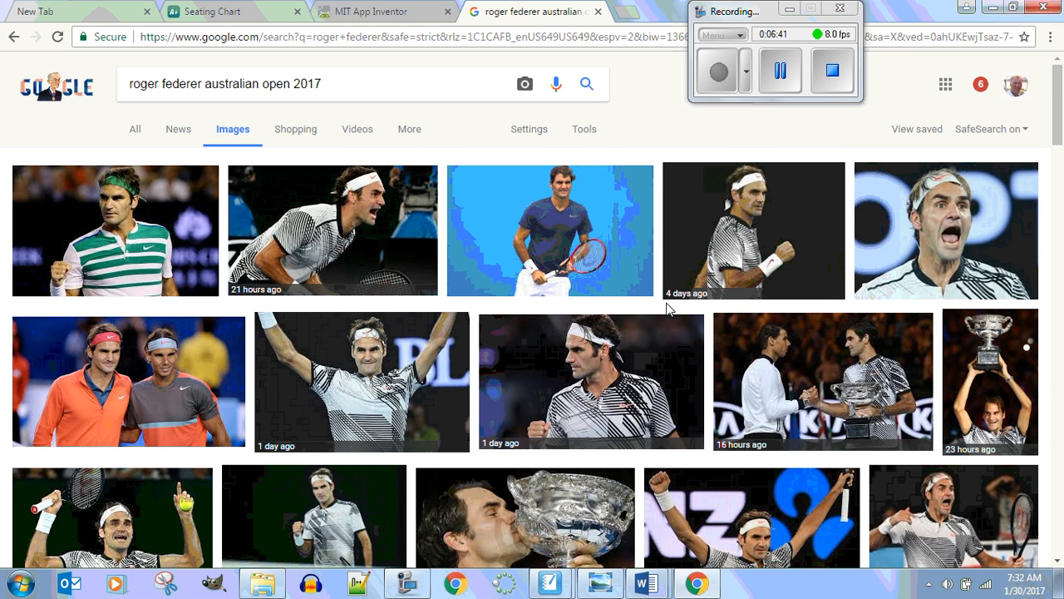
Find the nation.com.pk picture of Roger Federer attacking Tomas Berdych among the related images and open it at full size
scroll(666, 303, down, 3)
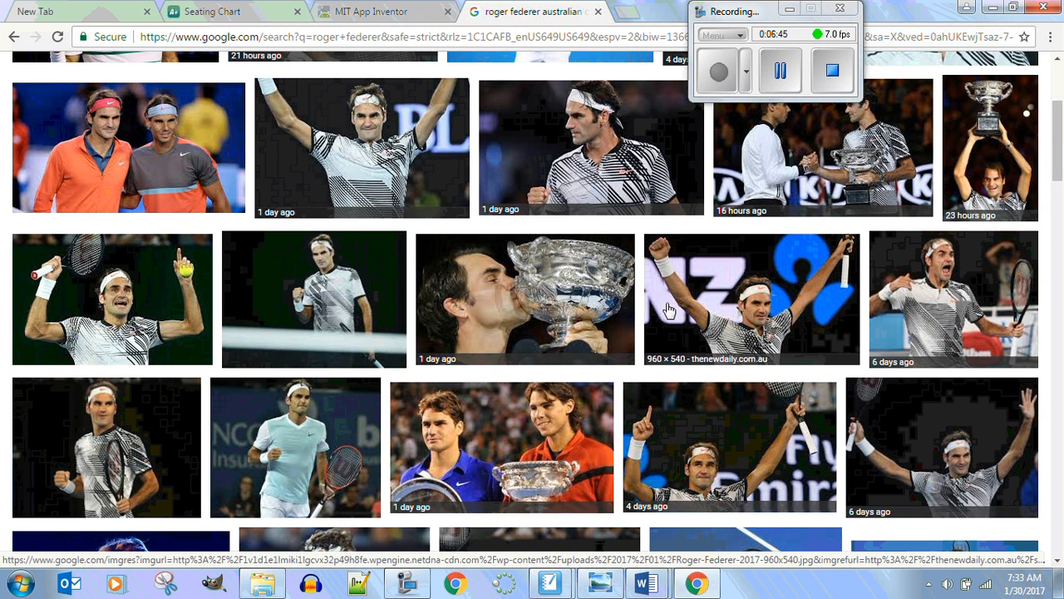
scroll(666, 308, down, 1)
scroll(666, 307, down, 3)
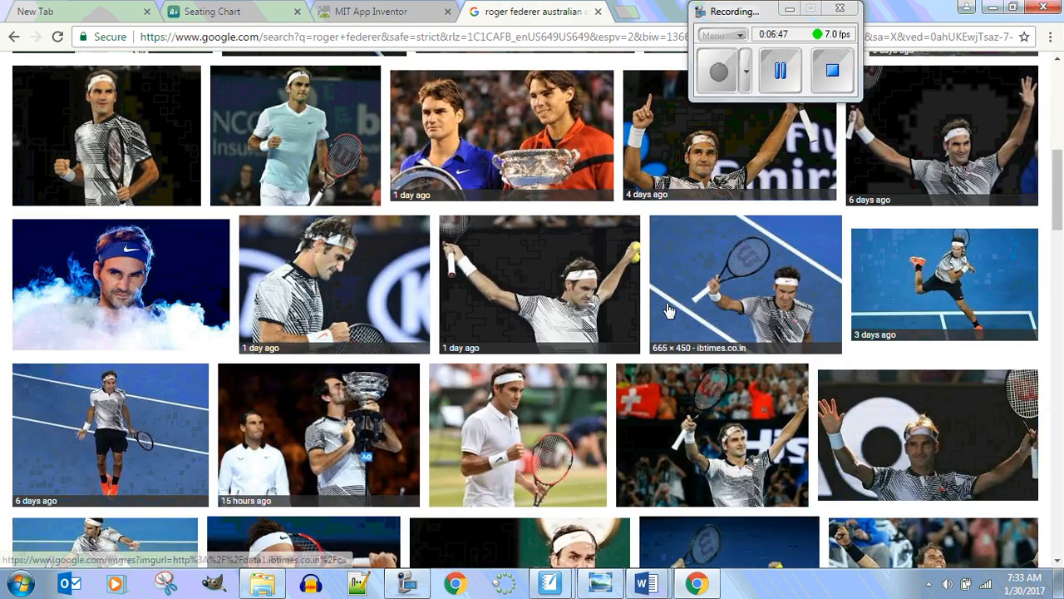
scroll(666, 303, up, 3)
scroll(666, 302, down, 4)
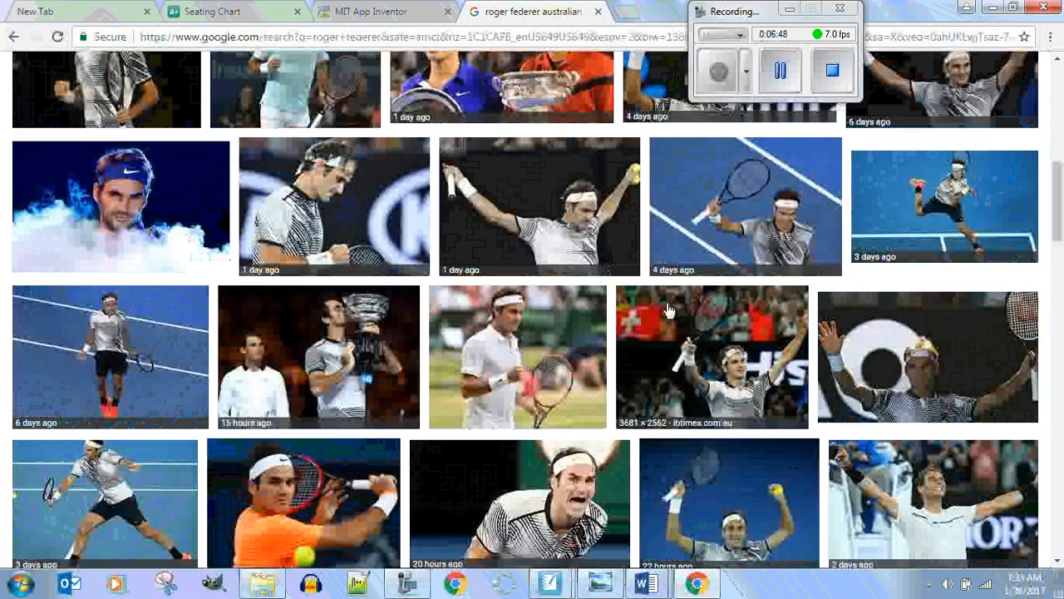
click(114, 307)
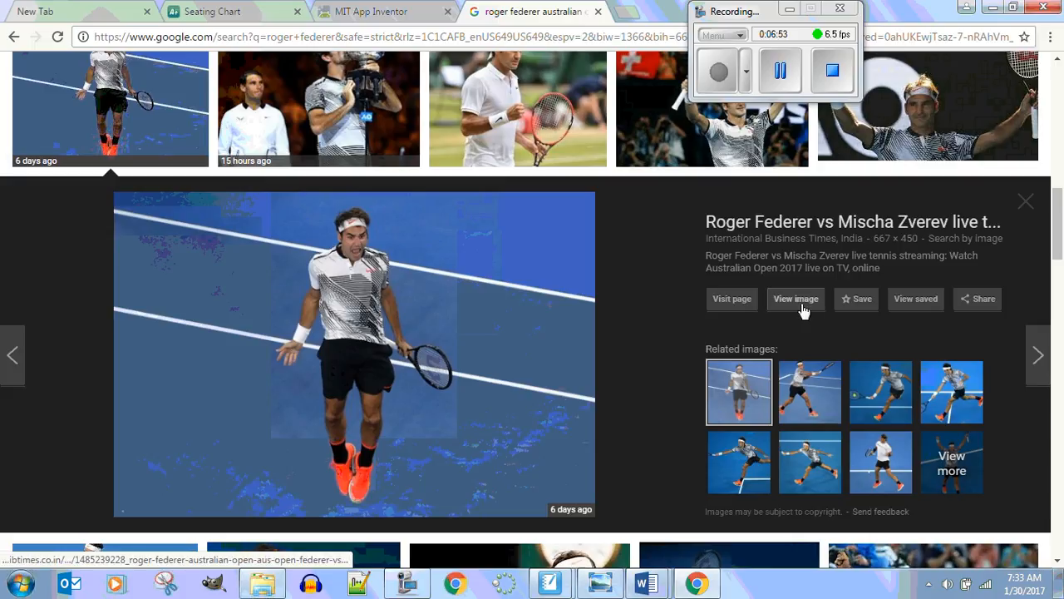
click(812, 391)
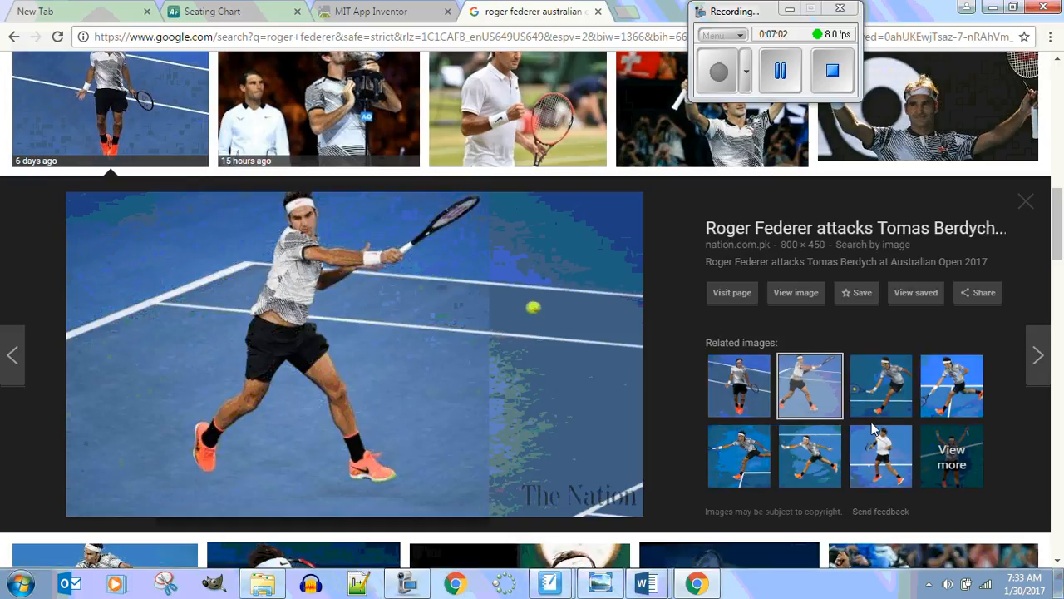
click(796, 305)
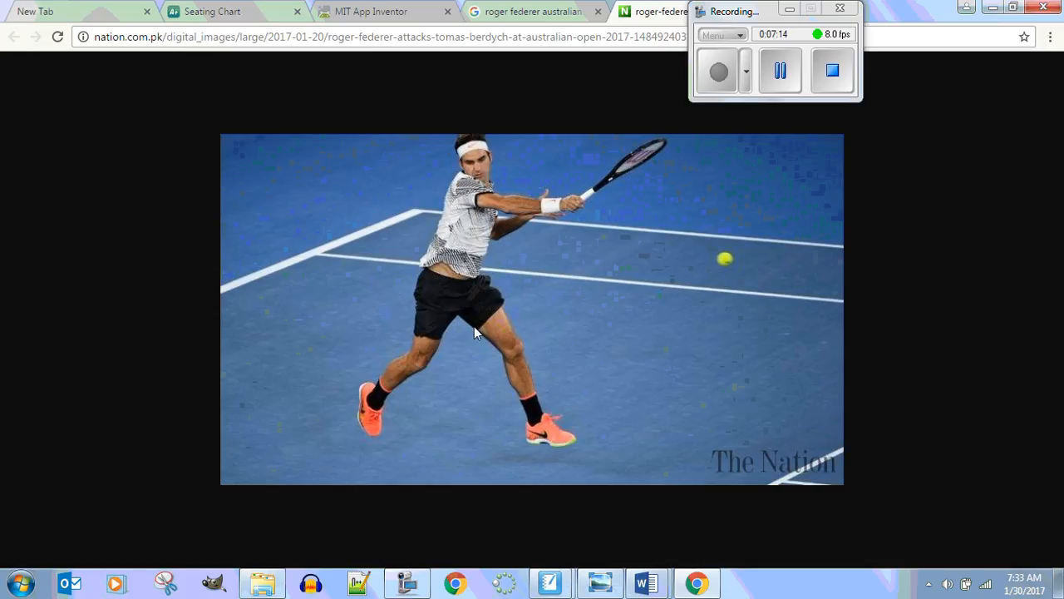
Start saving the full-size picture as a JPEG and browse to My Documents > 2016-2017 > Q3 as the destination
right_click(434, 277)
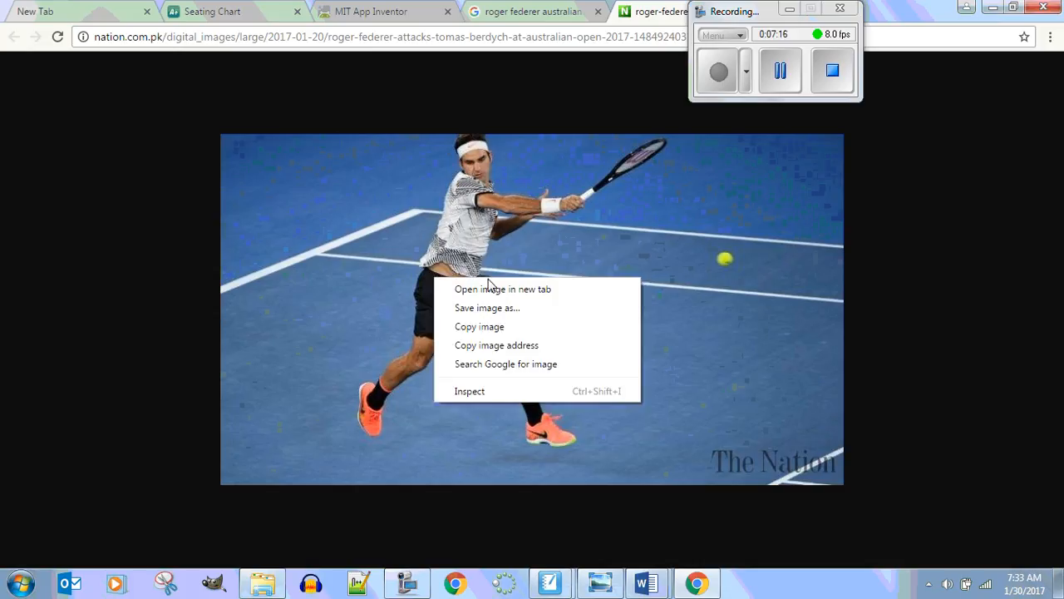
click(516, 313)
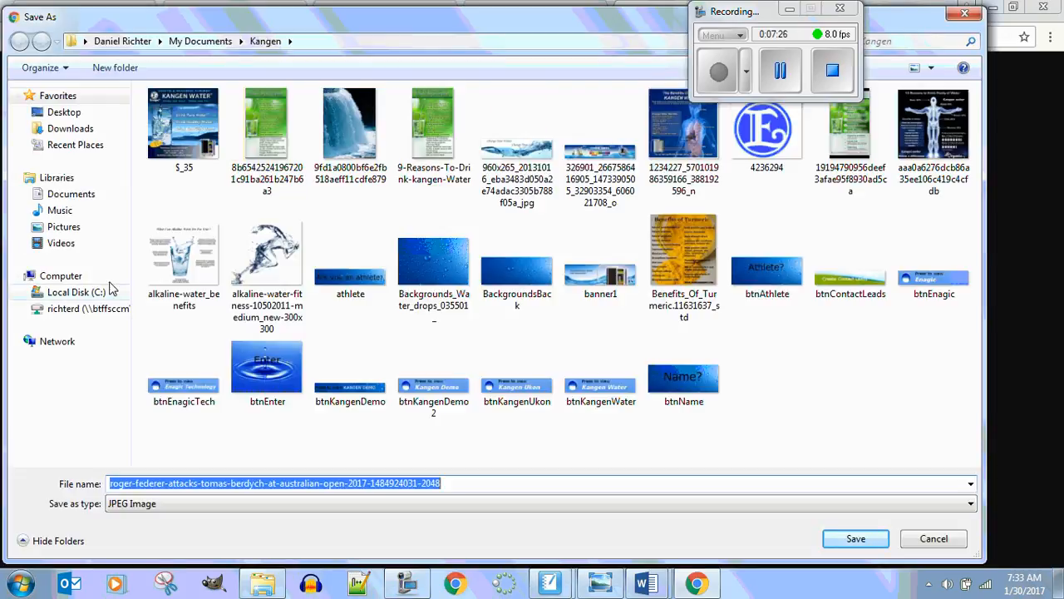
click(70, 198)
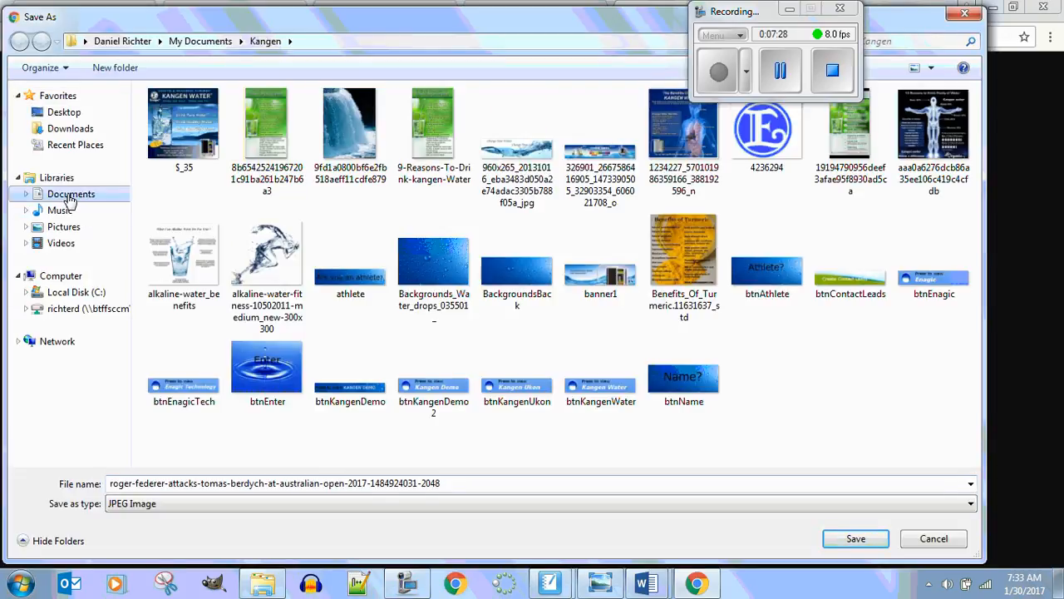
click(25, 194)
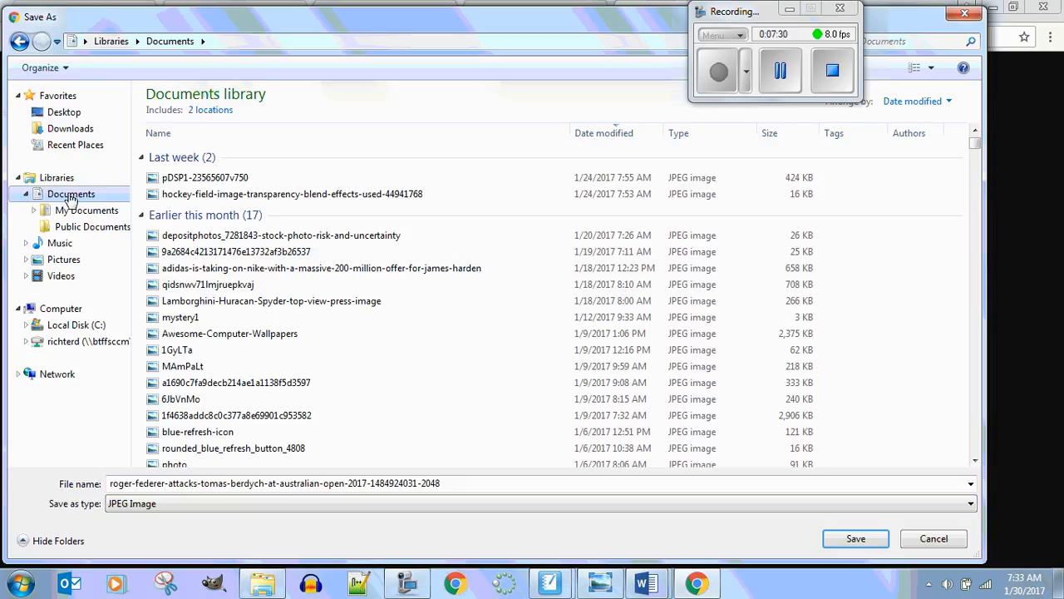
click(51, 213)
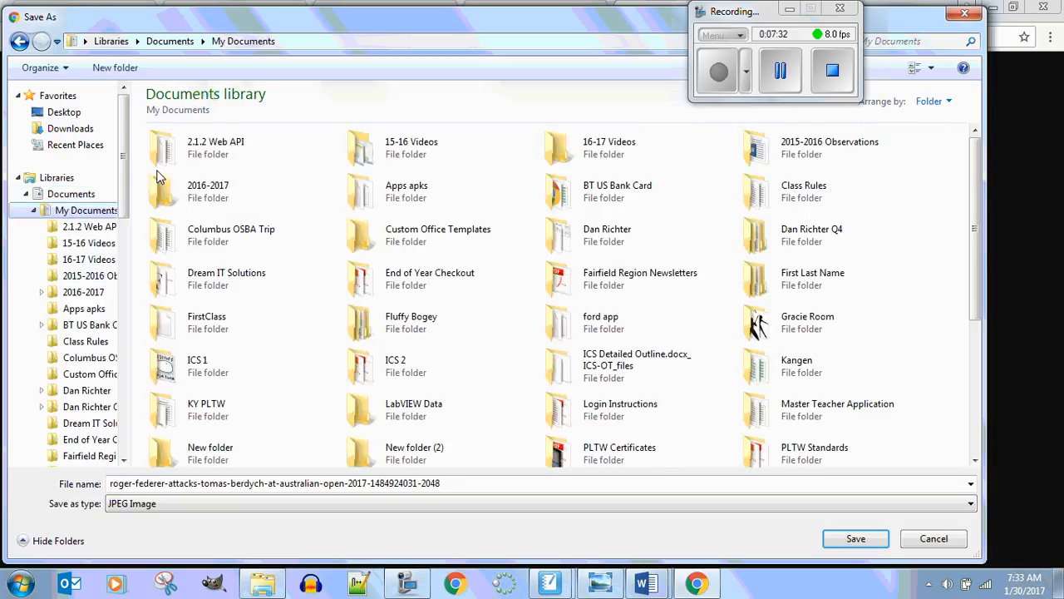
double_click(175, 192)
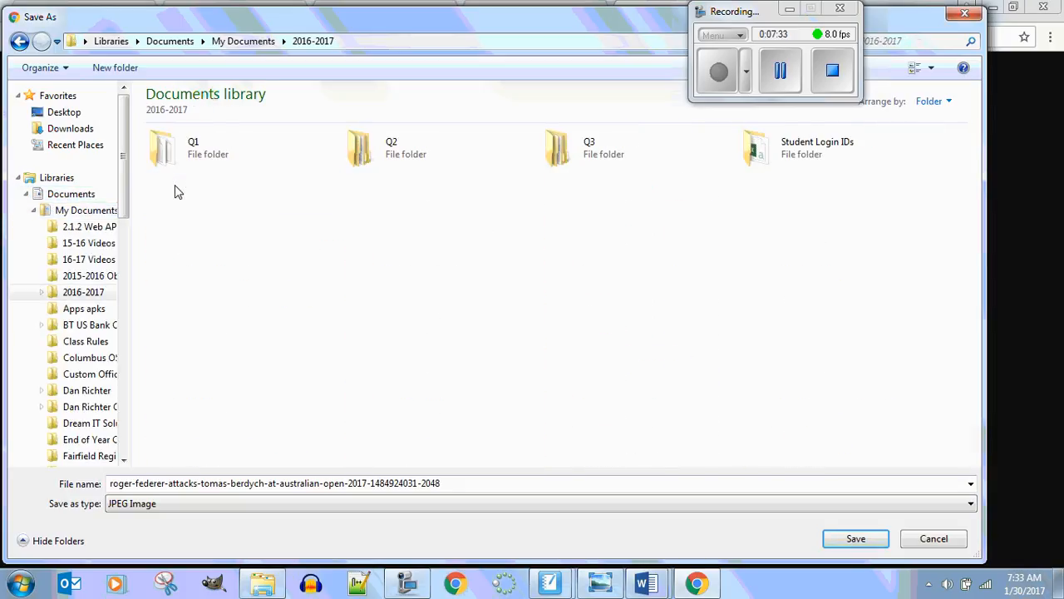
double_click(562, 149)
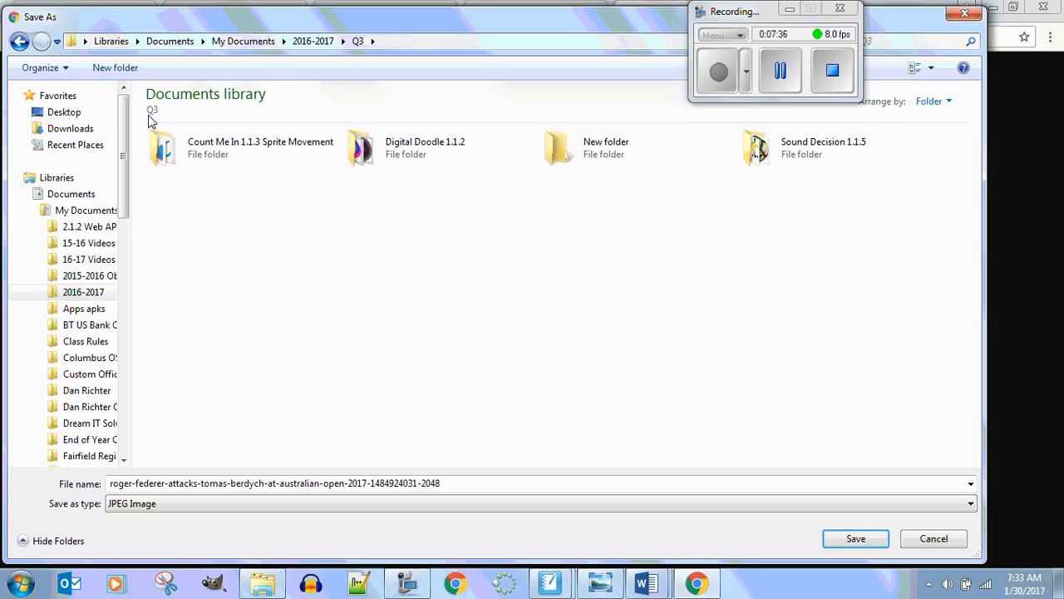
Create a folder named "See Through 1.1.6" inside Q3 and save the picture into it
click(125, 70)
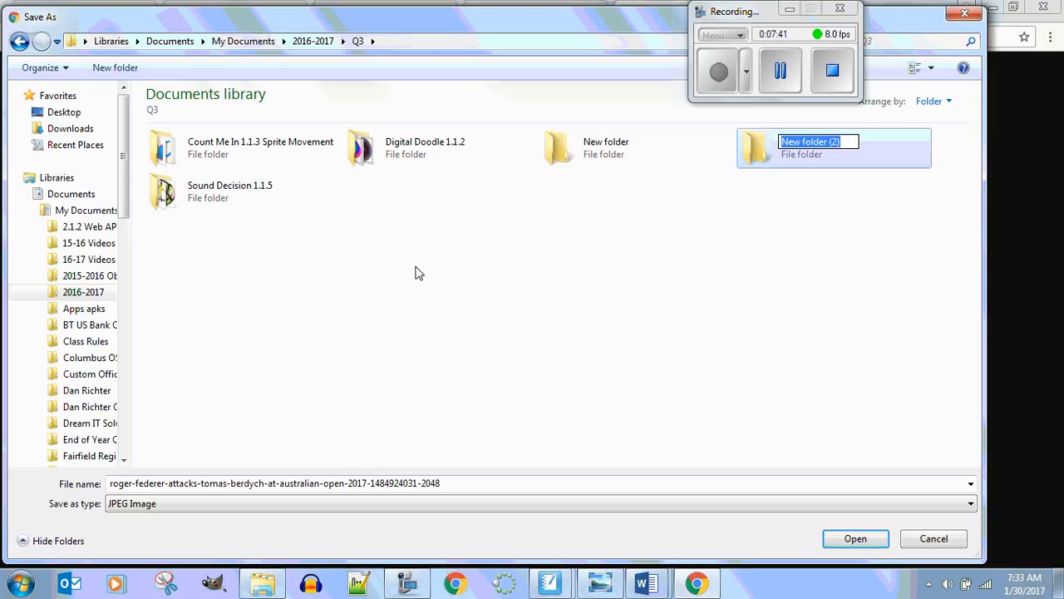
text(See)
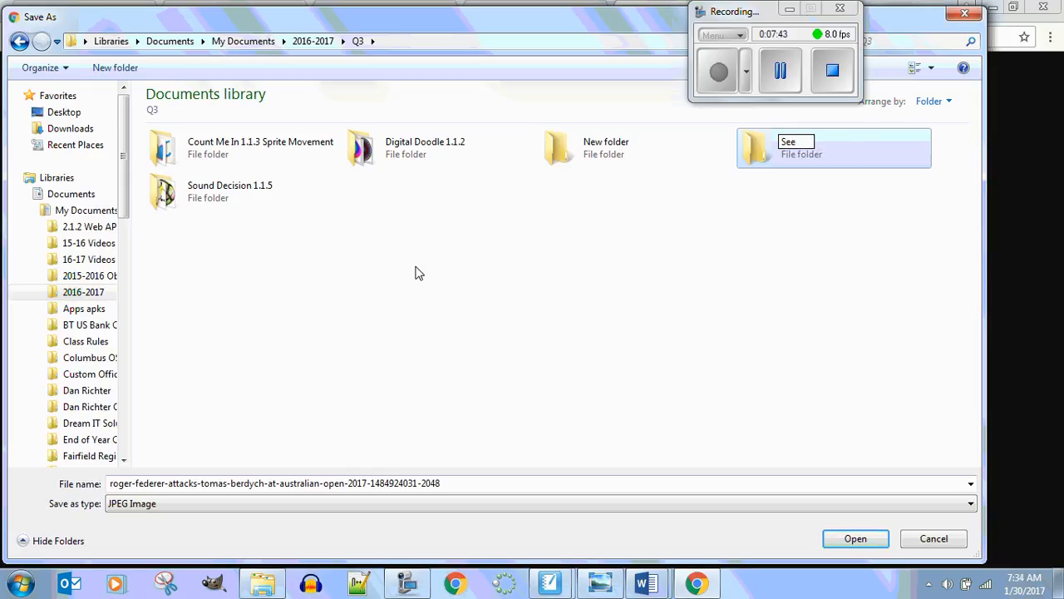
text( Through)
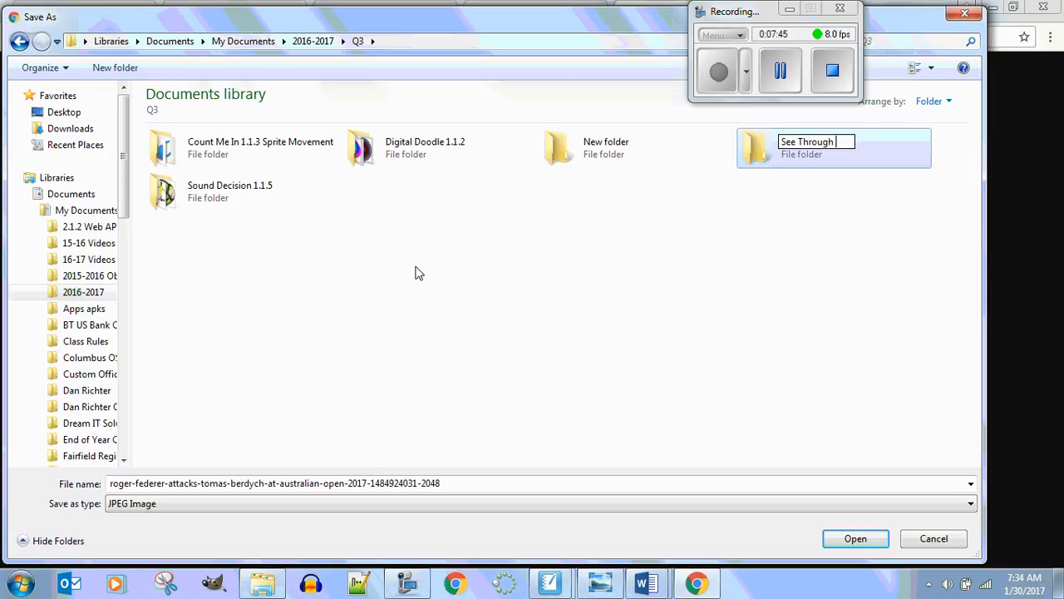
text( 1.1.6)
key(Return)
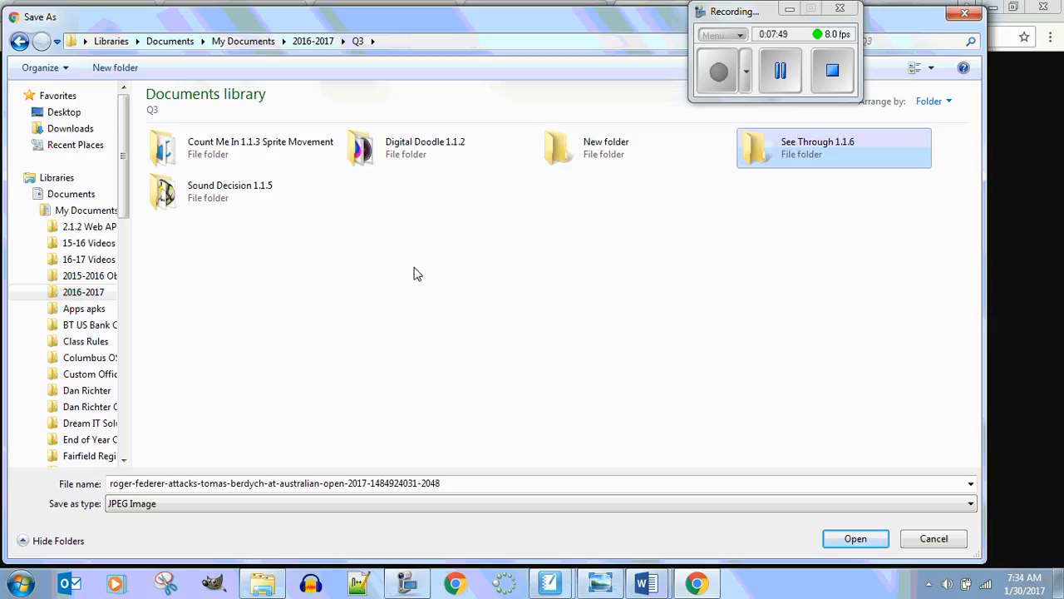
double_click(750, 152)
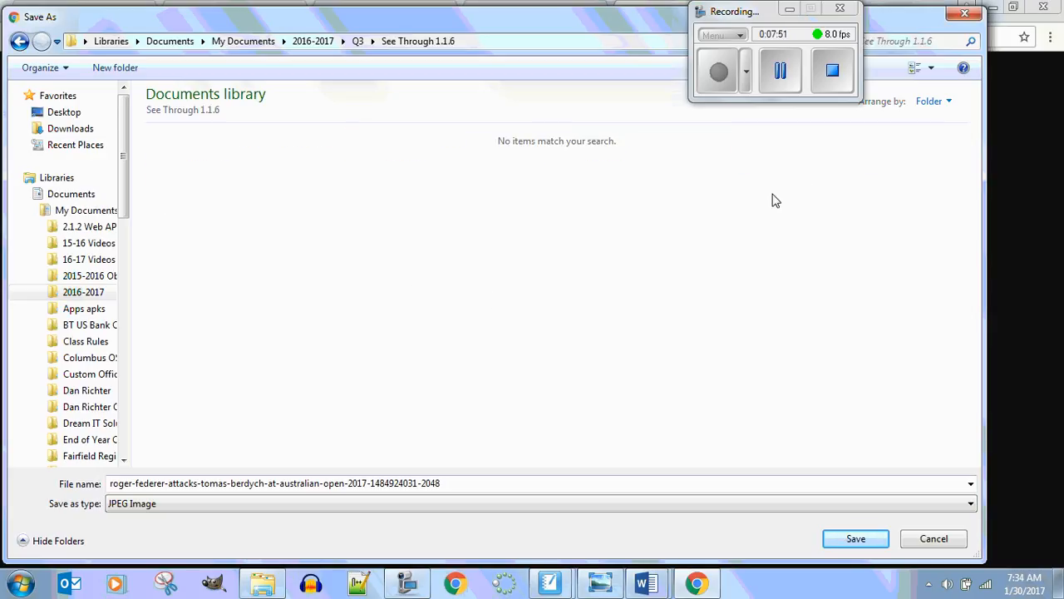
click(855, 539)
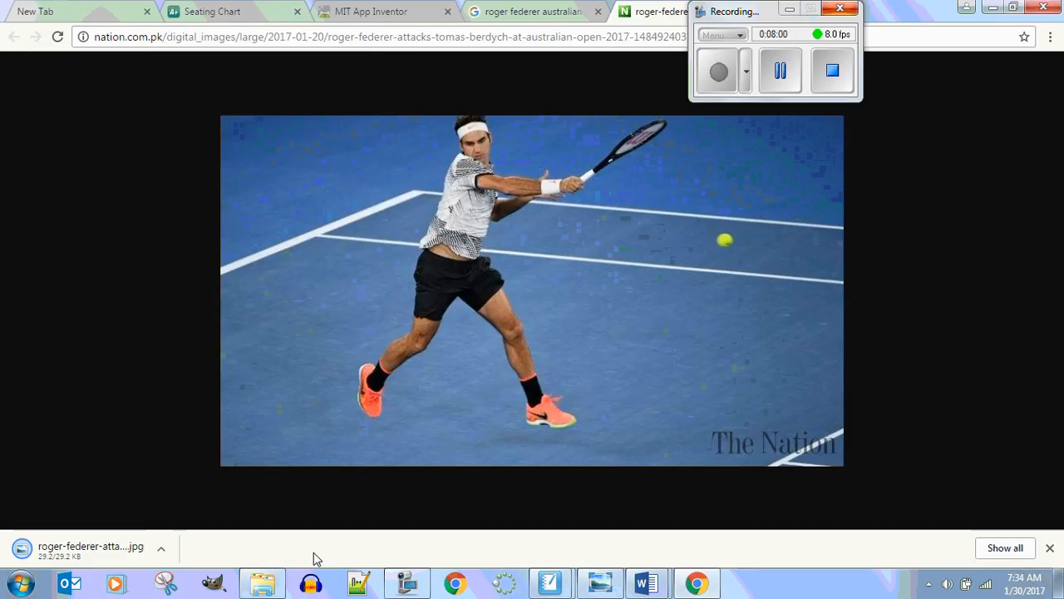
Switch to Windows Explorer, find the saved picture in Q3 > See Through 1.1.6 and open it for editing in GIMP
click(277, 587)
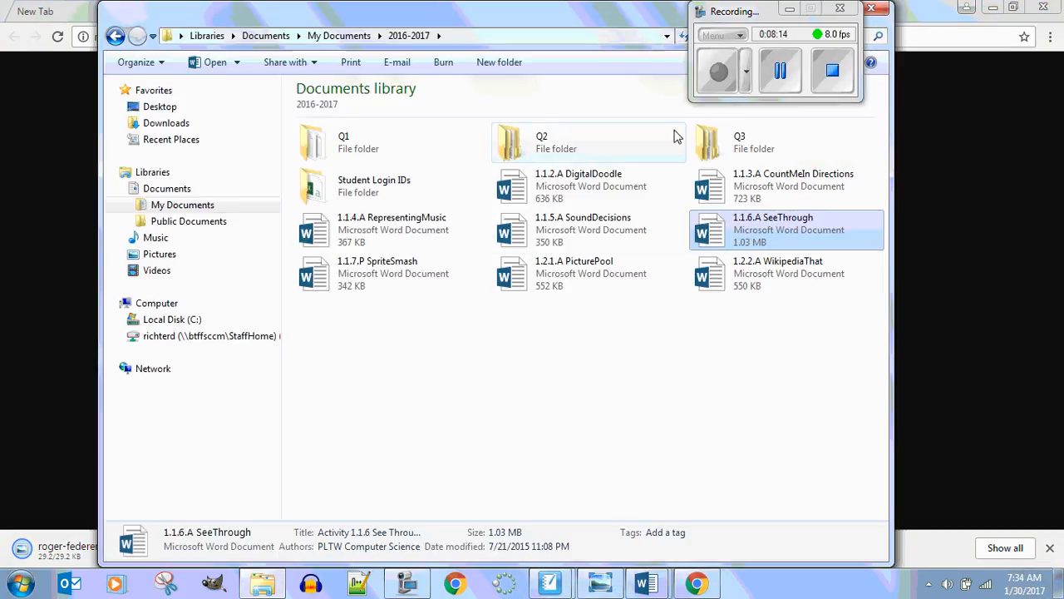
double_click(708, 146)
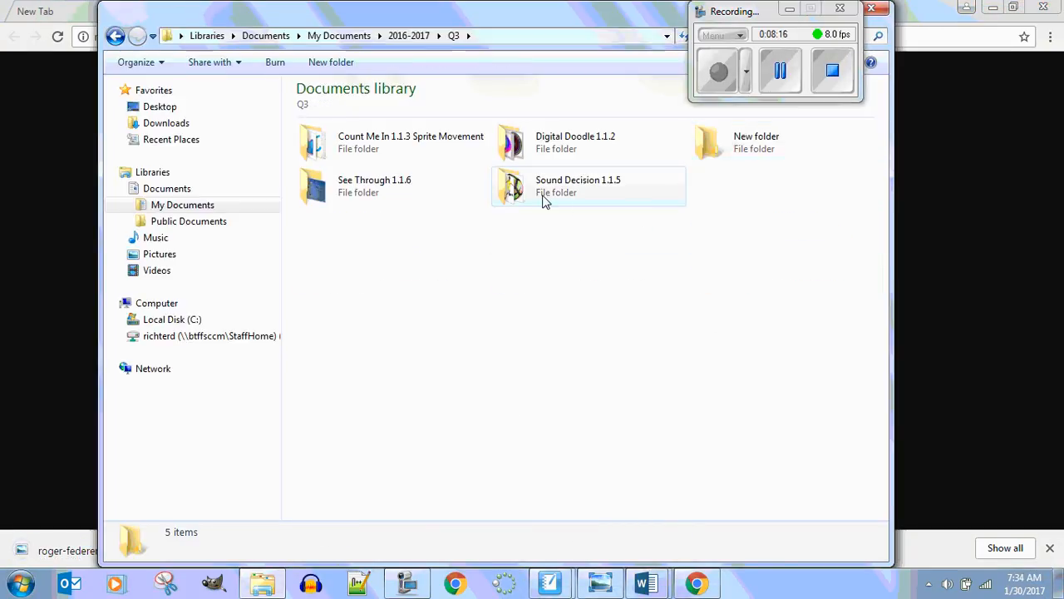
double_click(532, 190)
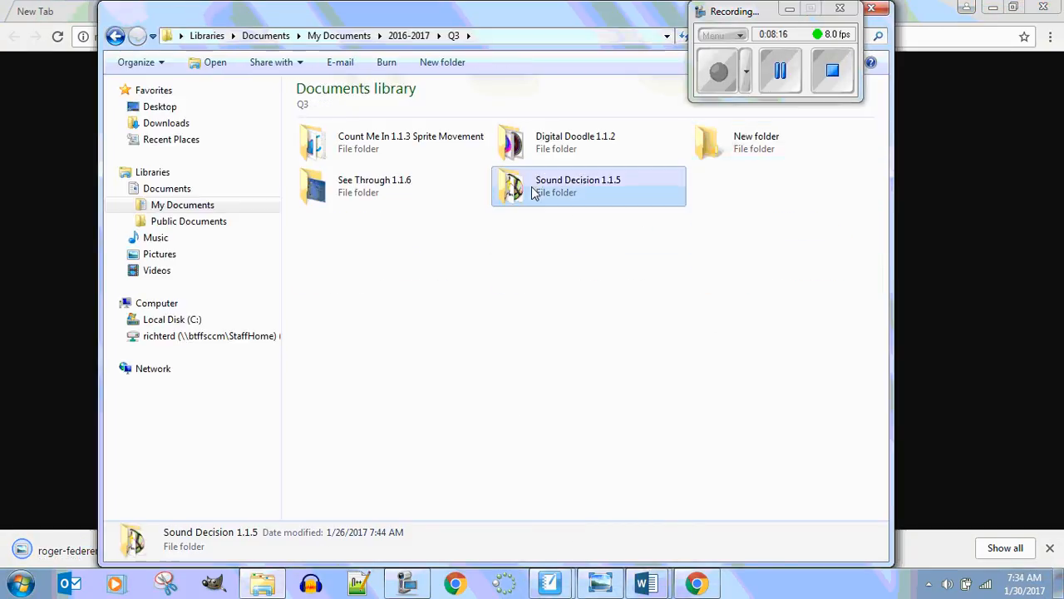
click(115, 35)
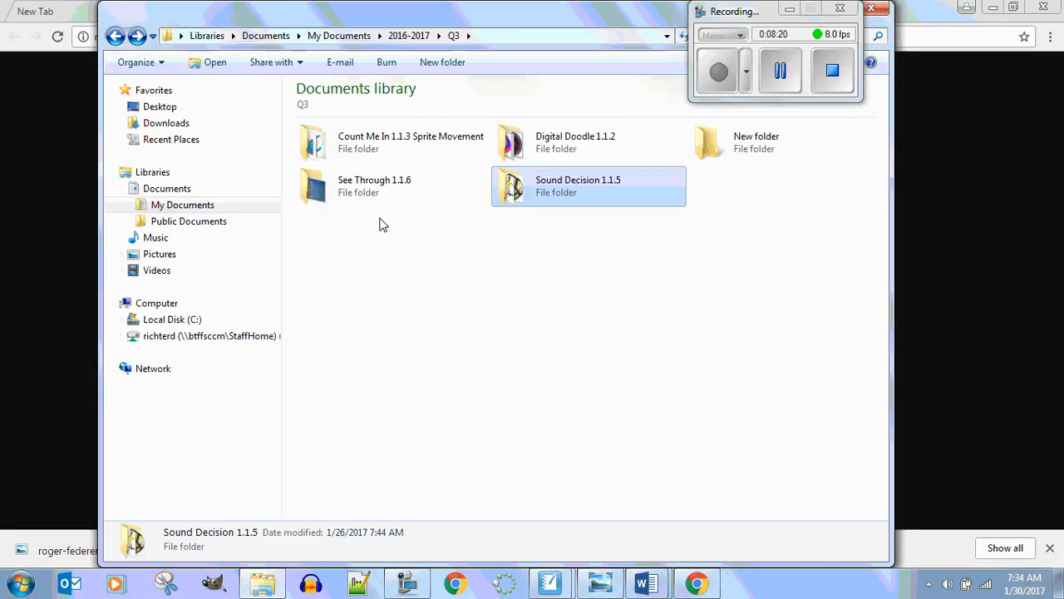
double_click(354, 196)
click(312, 143)
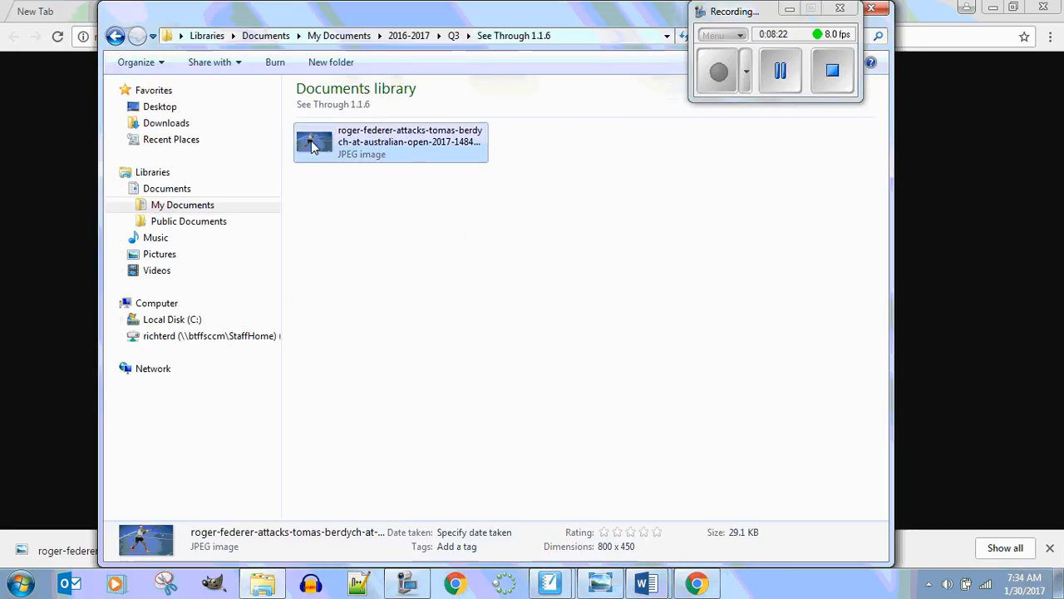
right_click(312, 145)
click(374, 130)
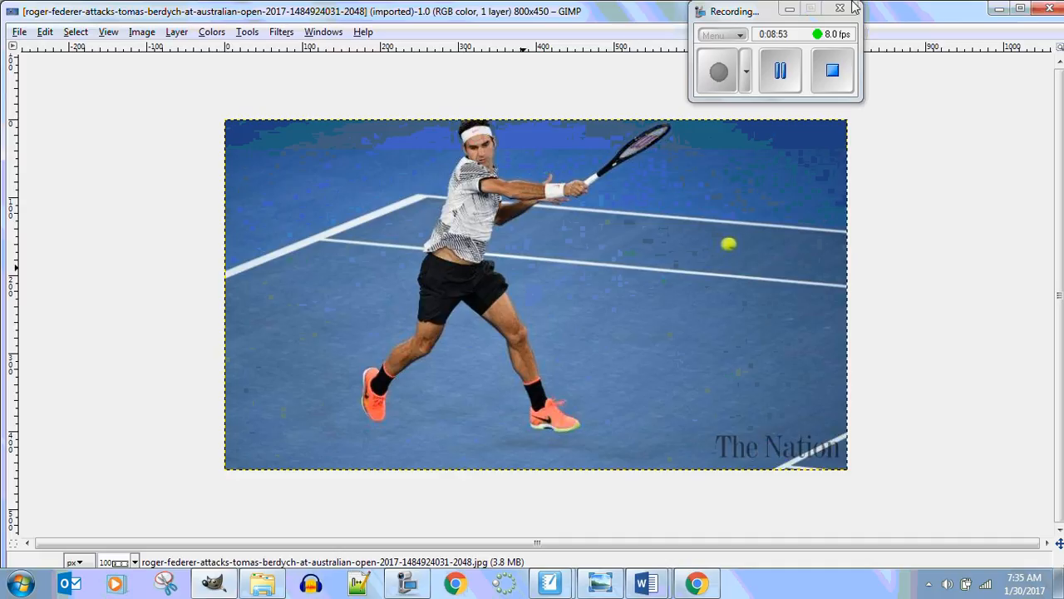
Show a new Toolbox and place it in the empty canvas area beside the picture
mouse_move(749, 13)
mouse_down()
mouse_move(814, 24)
mouse_move(956, 74)
mouse_move(958, 64)
mouse_up()
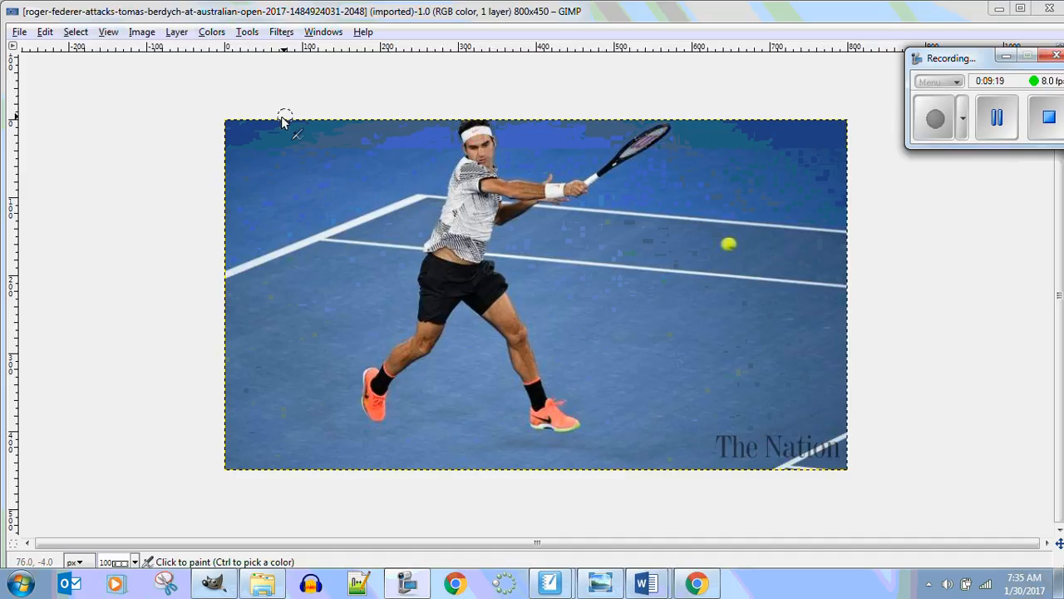
click(323, 33)
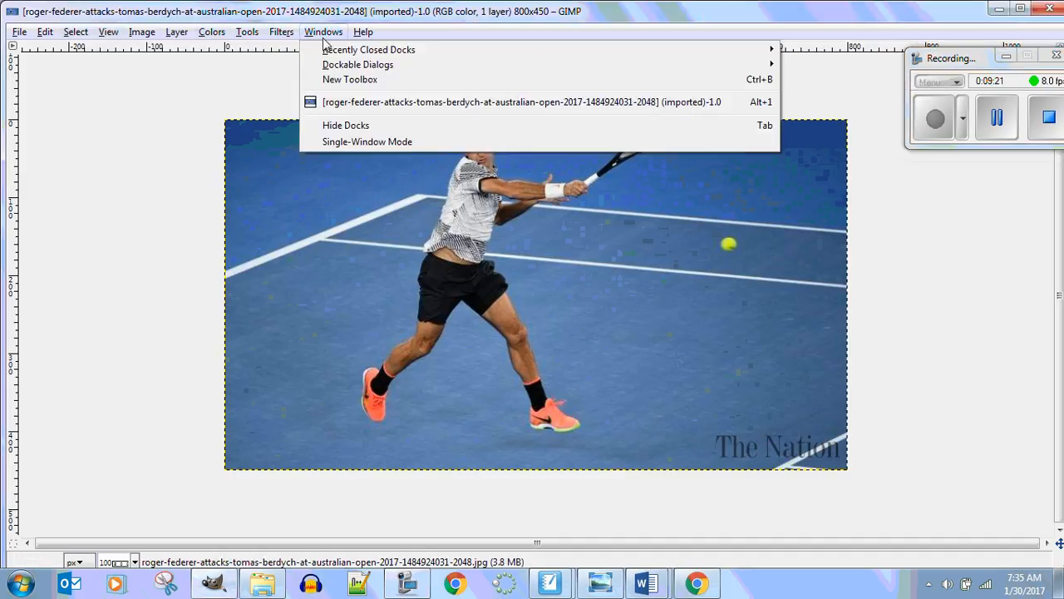
click(325, 84)
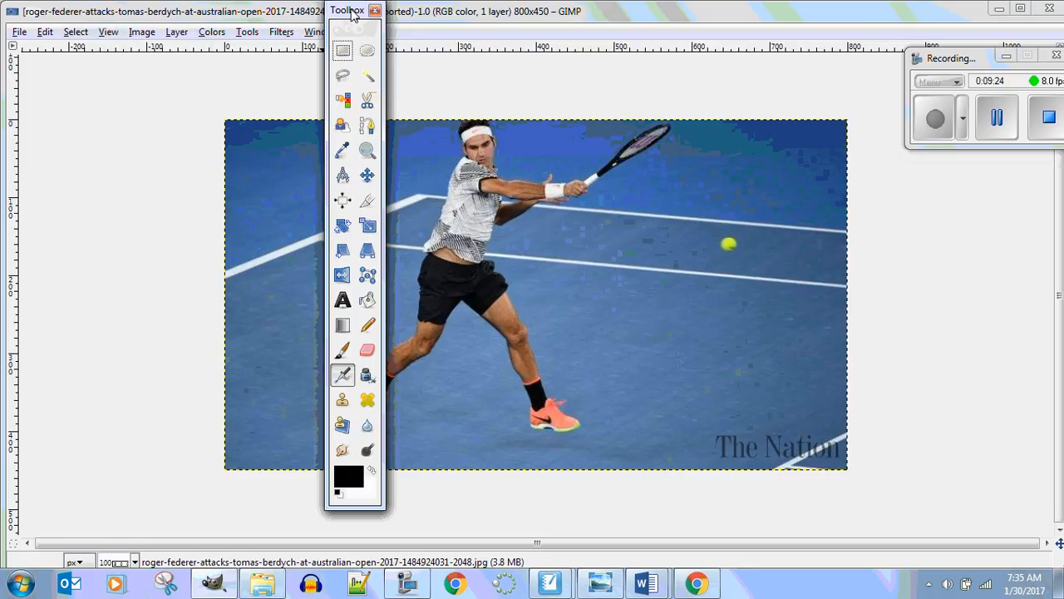
drag(353, 13, 89, 48)
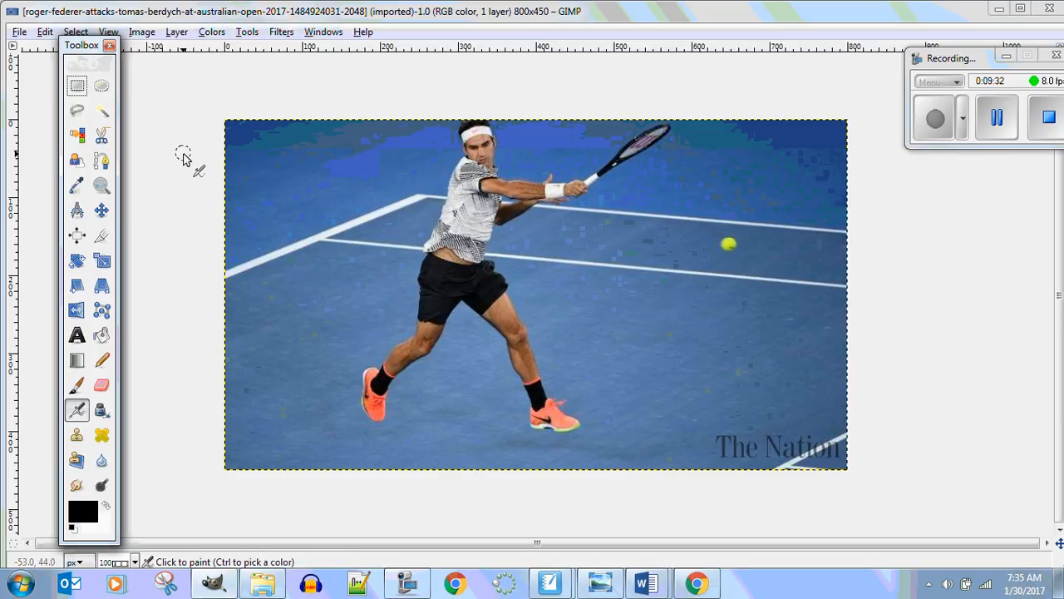
drag(71, 45, 52, 57)
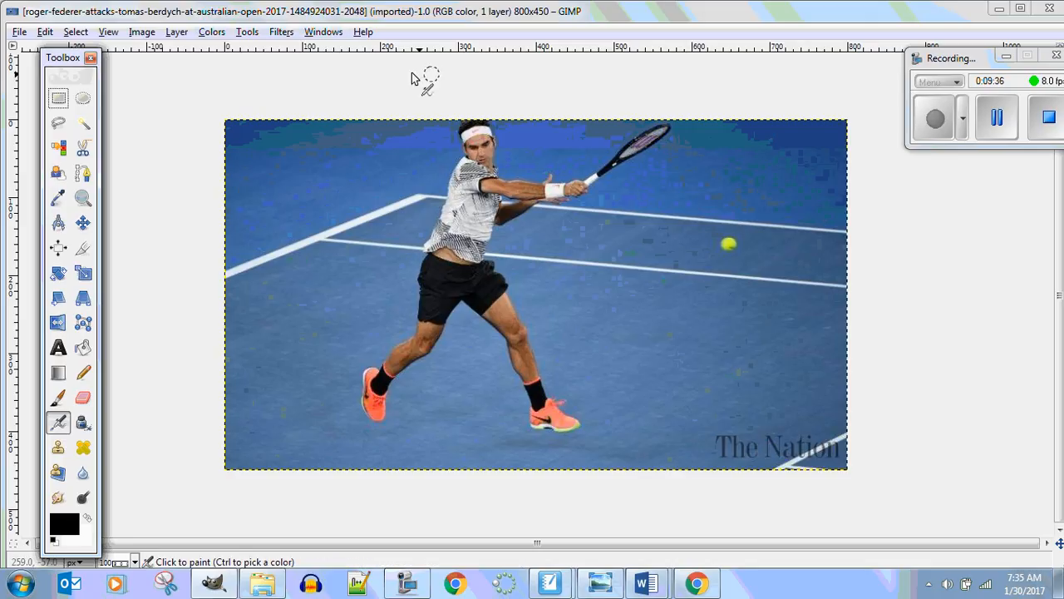
click(324, 33)
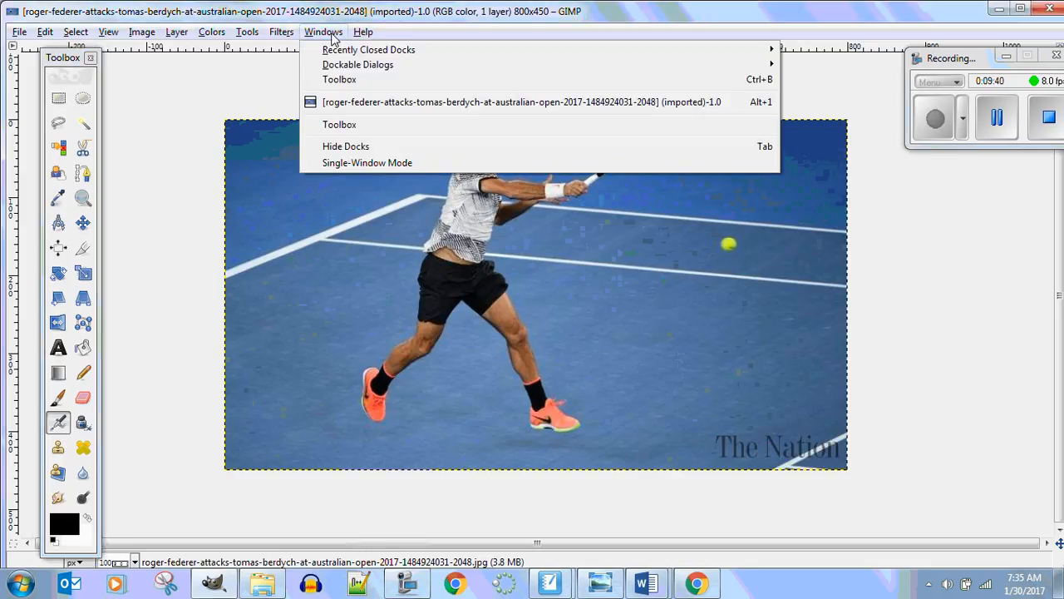
mouse_move(344, 66)
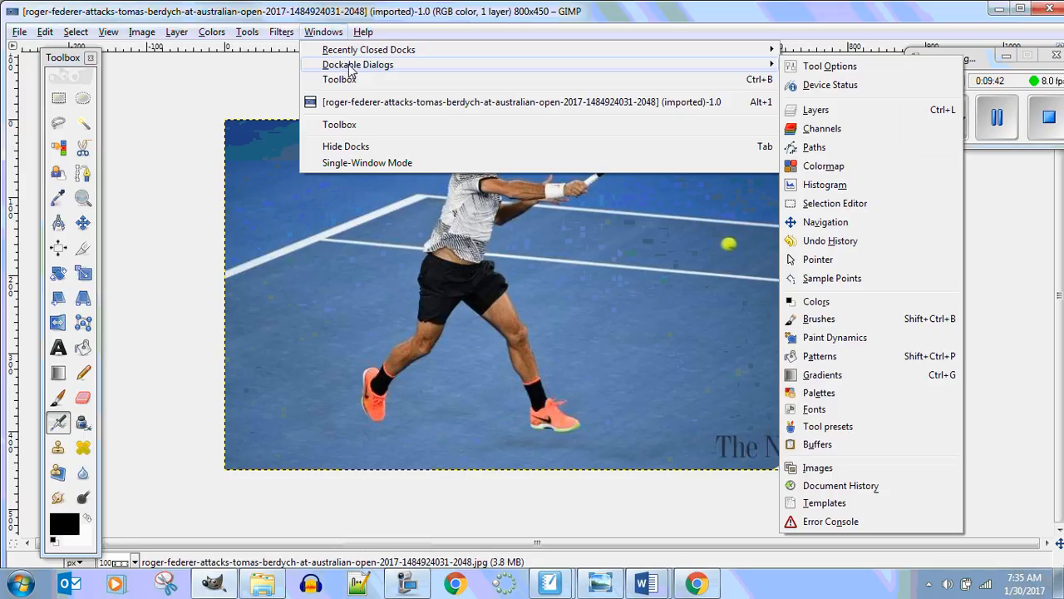
click(904, 115)
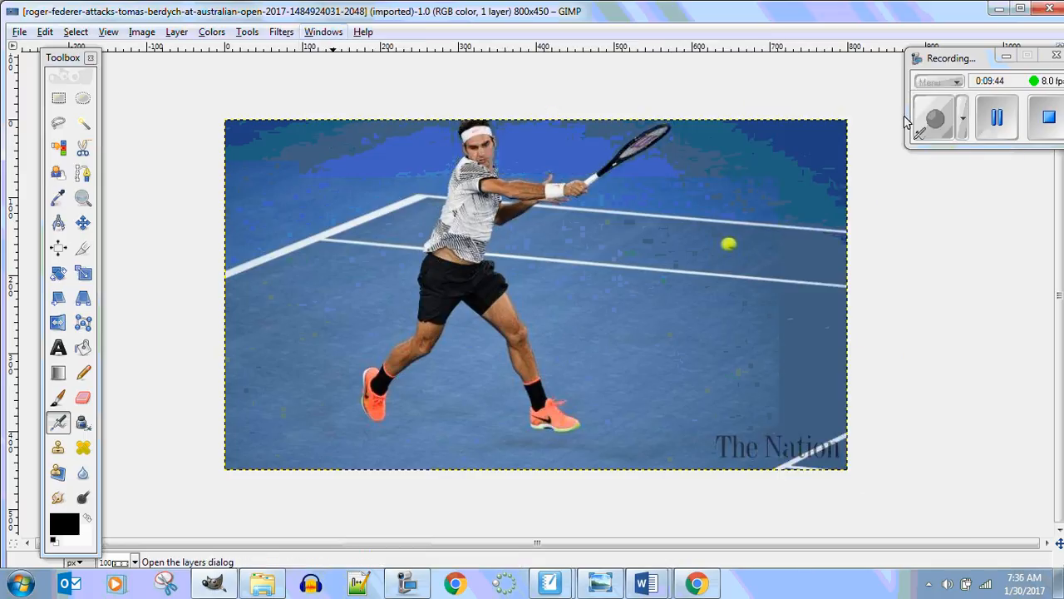
drag(888, 17, 933, 184)
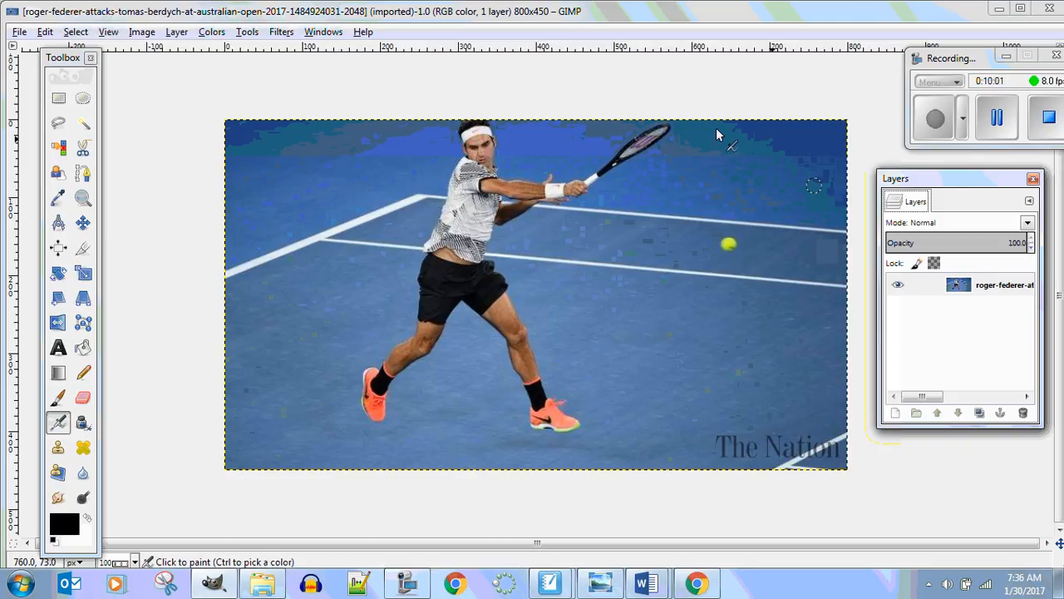
click(1033, 179)
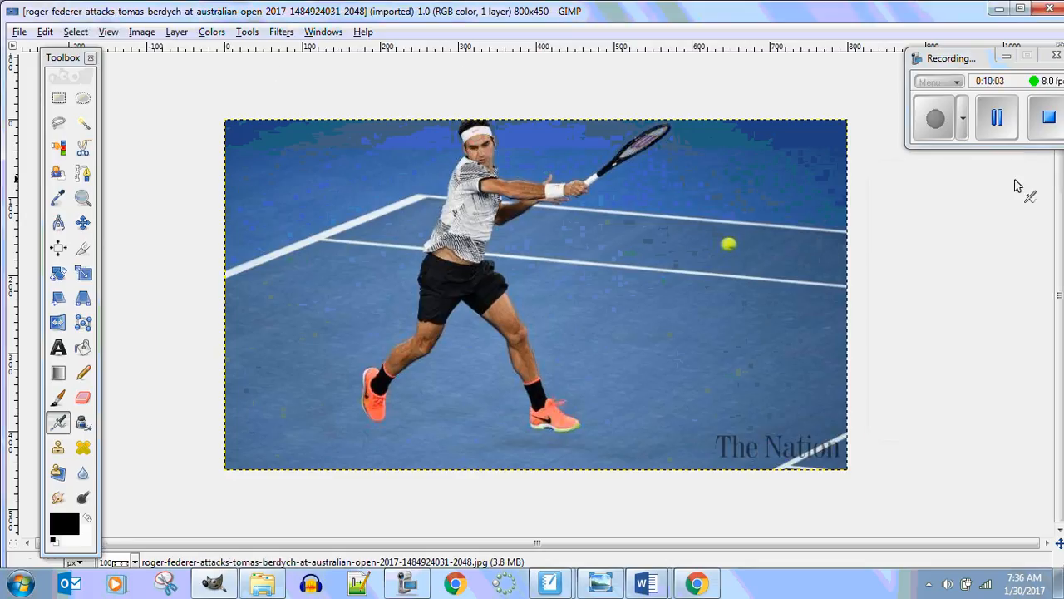
Open the dockable Layers dialog and place it beside the picture, clear of the recorder window
click(328, 34)
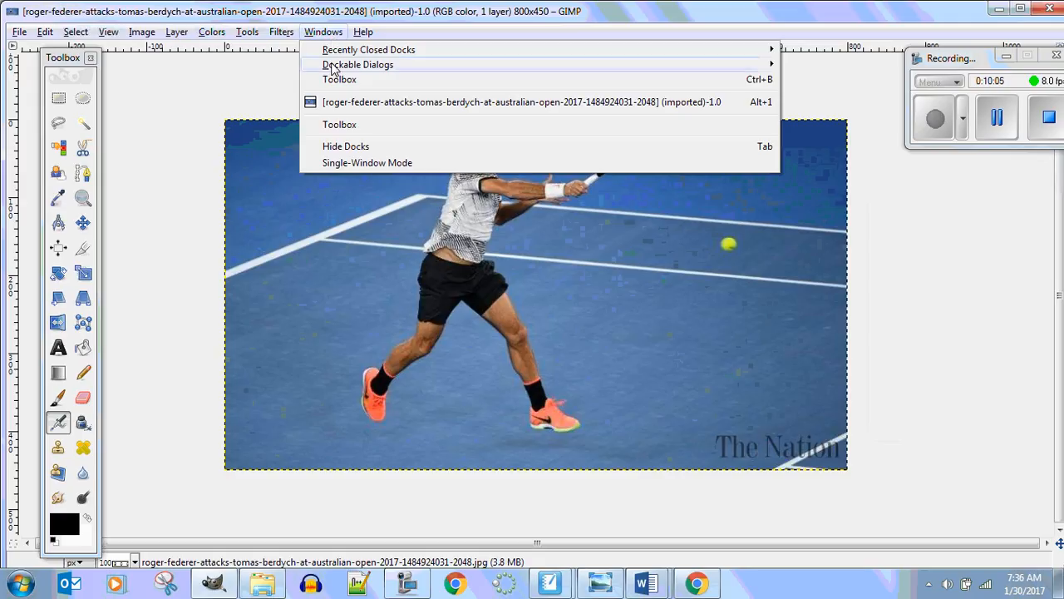
mouse_move(332, 67)
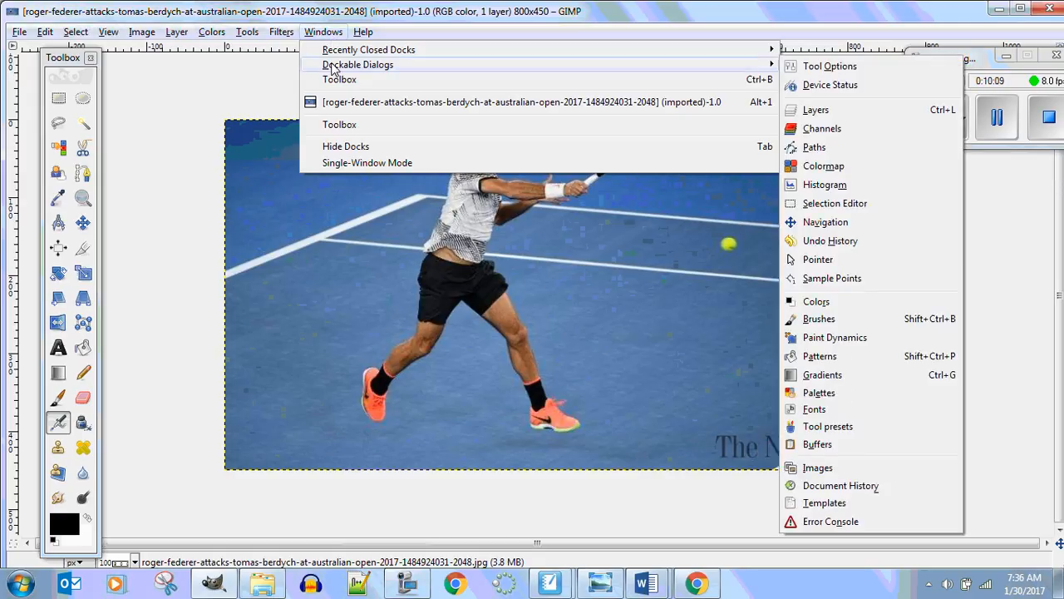
click(867, 117)
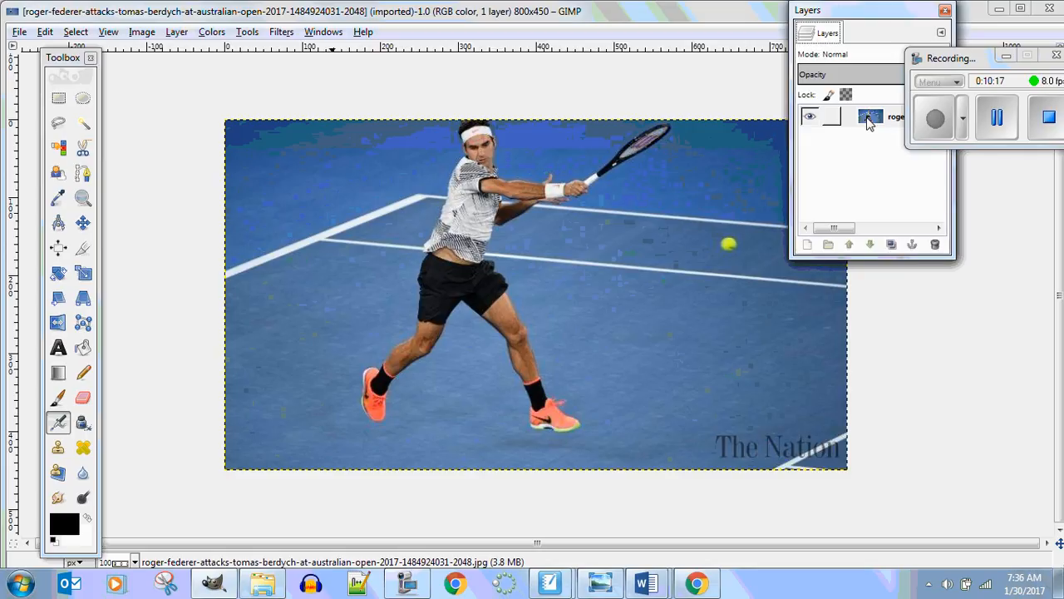
drag(875, 10, 967, 184)
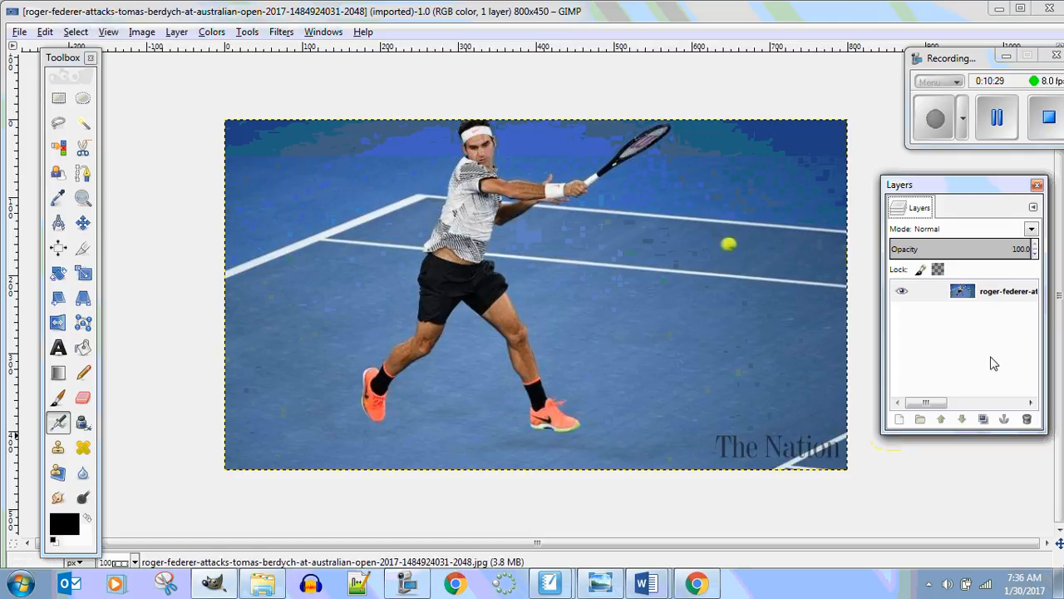
Add an alpha channel to the picture's layer and move the Layers dialog closer to the image
right_click(964, 298)
click(941, 349)
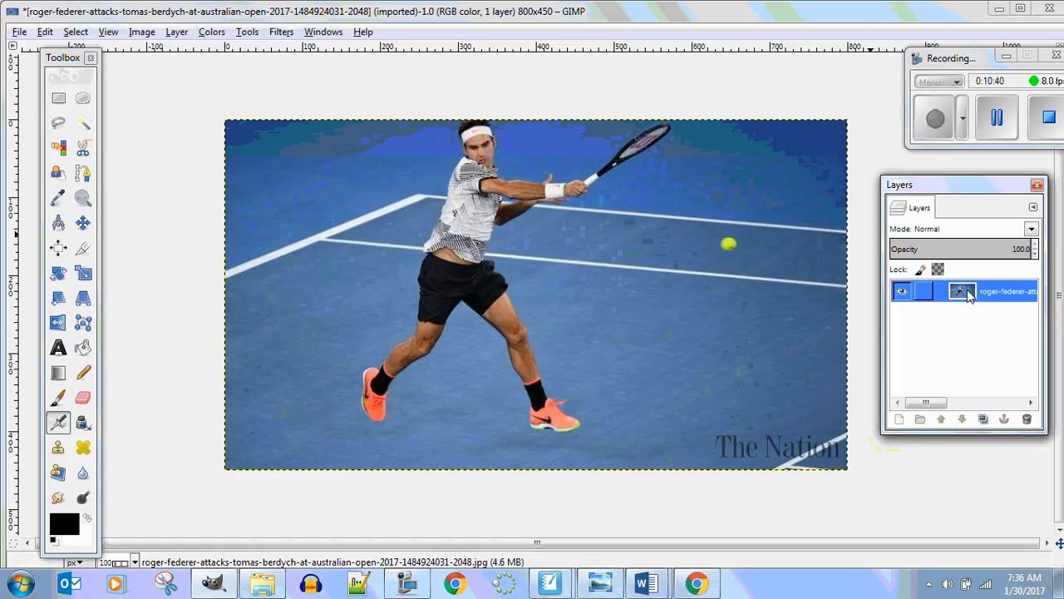
drag(950, 184, 927, 157)
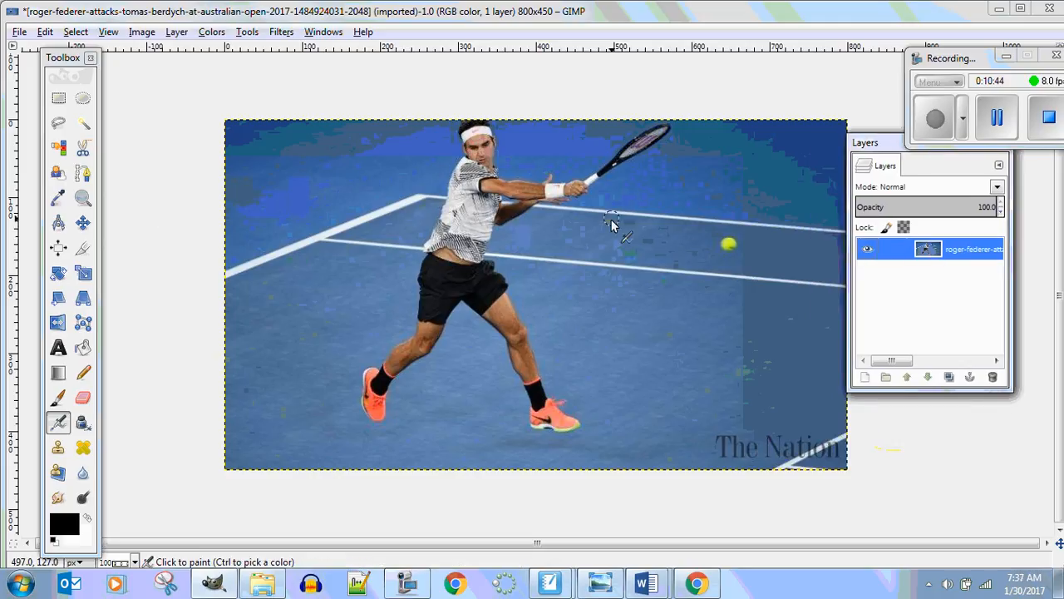
right_click(934, 250)
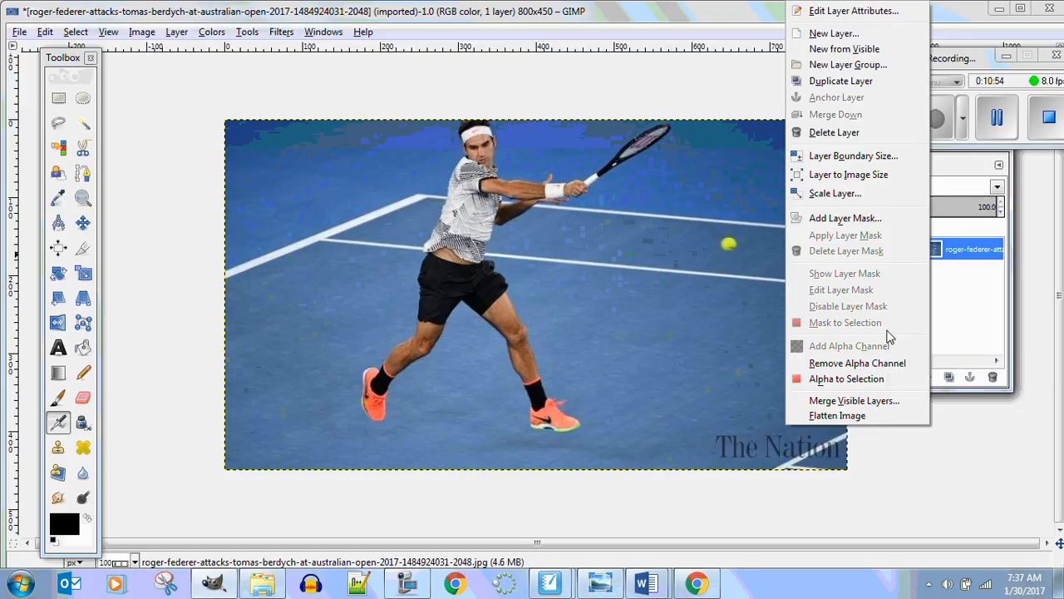
click(964, 304)
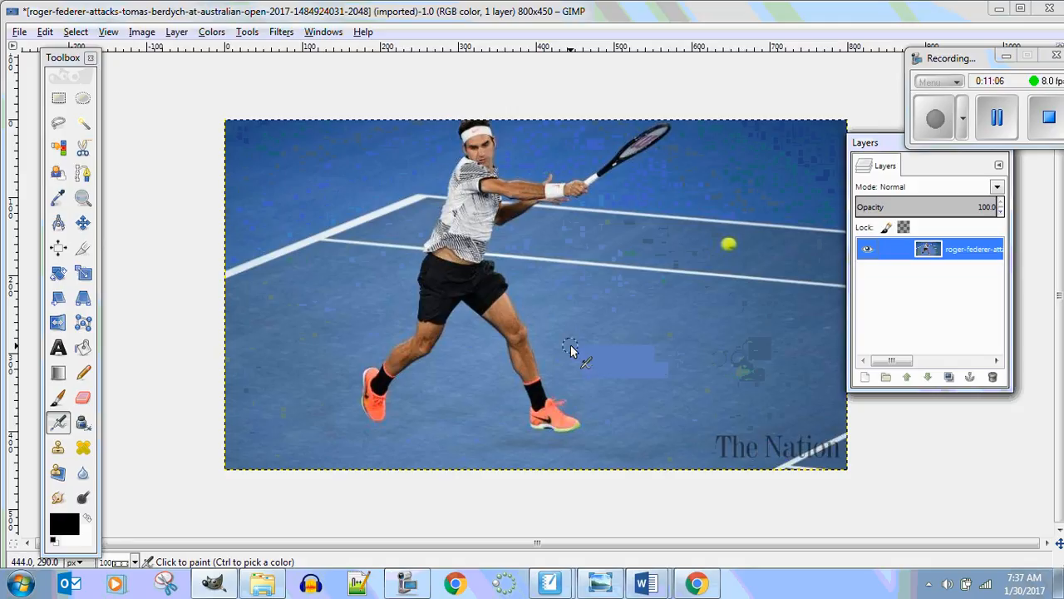
Start a Free Select outline at the toe of the player's raised rear shoe, following its outer edge up to the lower leg
click(57, 128)
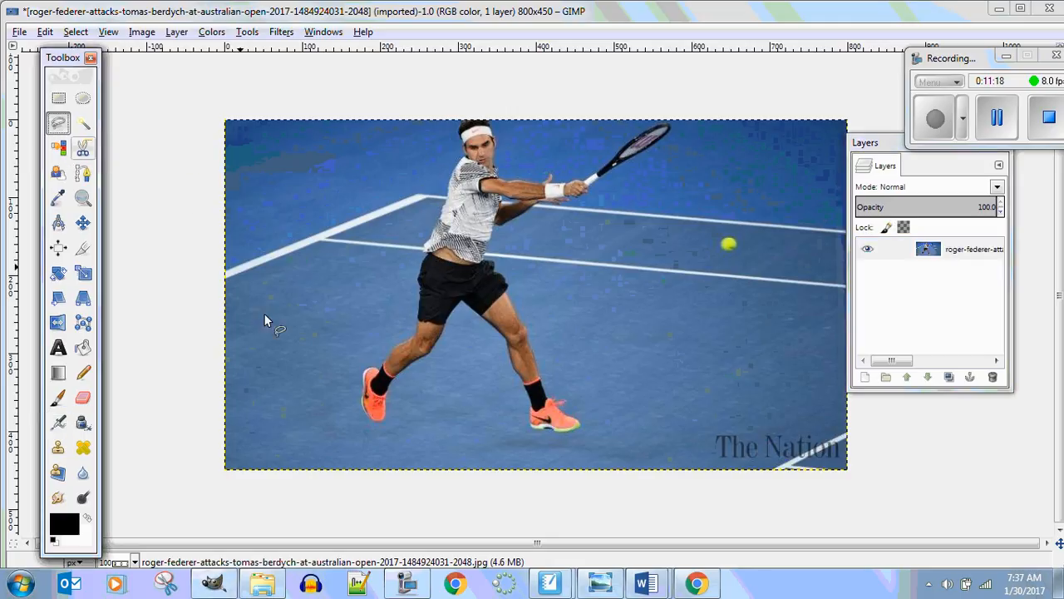
click(376, 423)
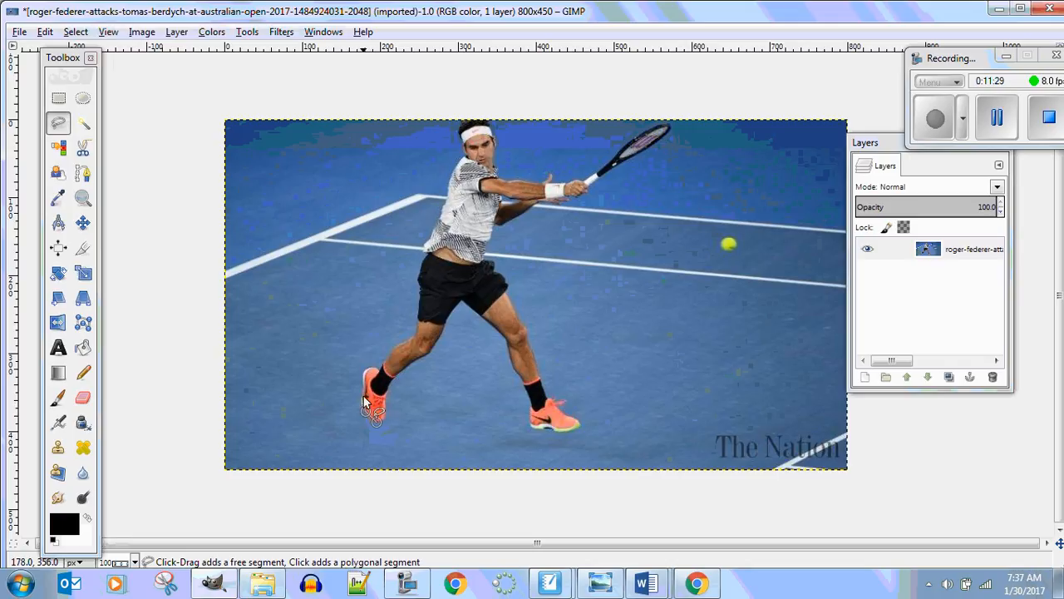
click(363, 393)
click(368, 365)
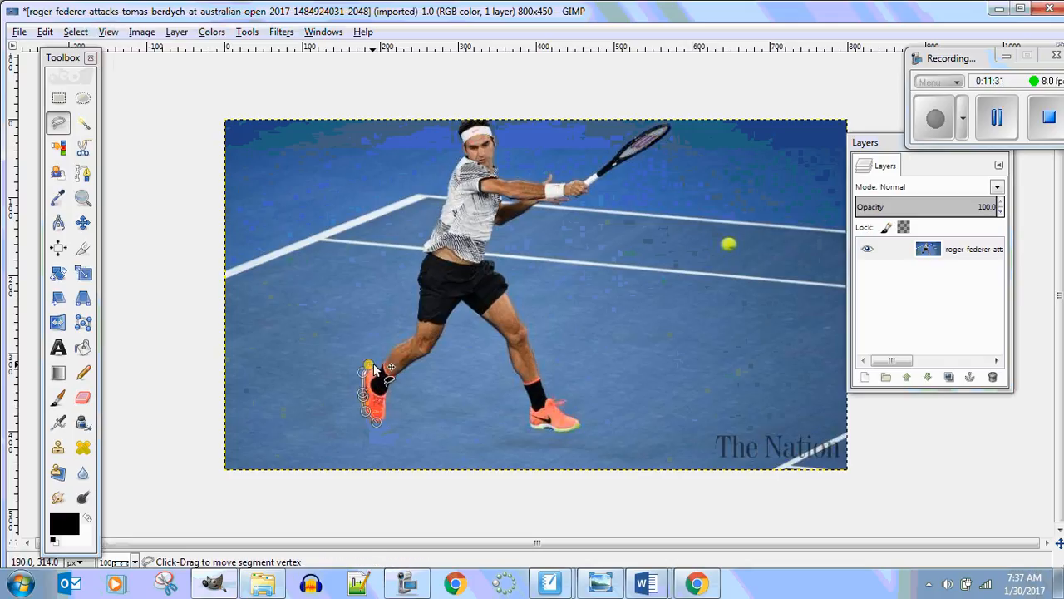
click(383, 368)
click(401, 342)
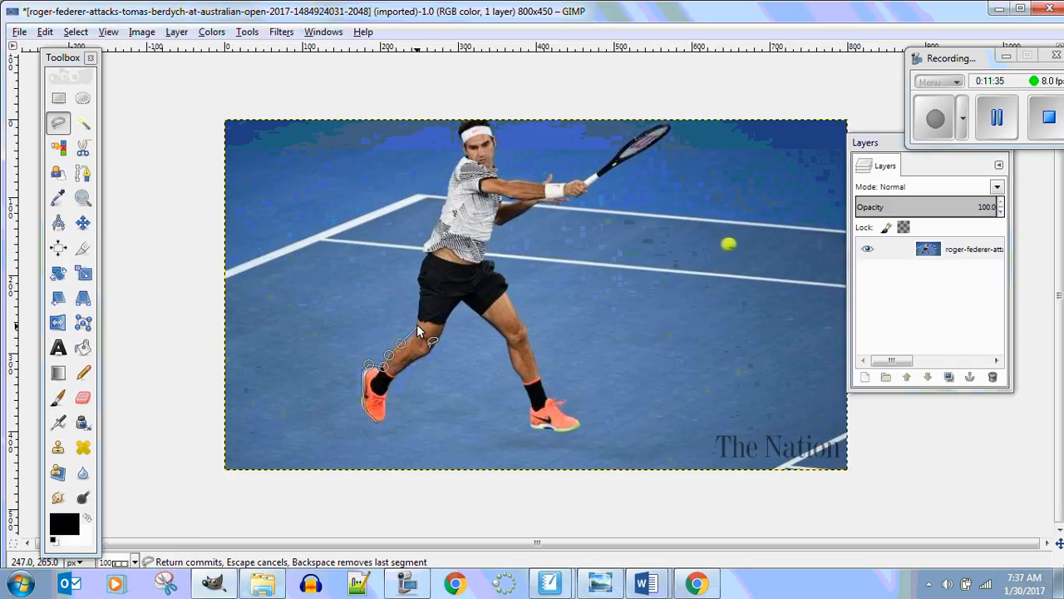
Continue the selection outline from the rear knee along the outer edge of the shorts to the lower back of the shirt
click(414, 335)
click(417, 320)
click(421, 271)
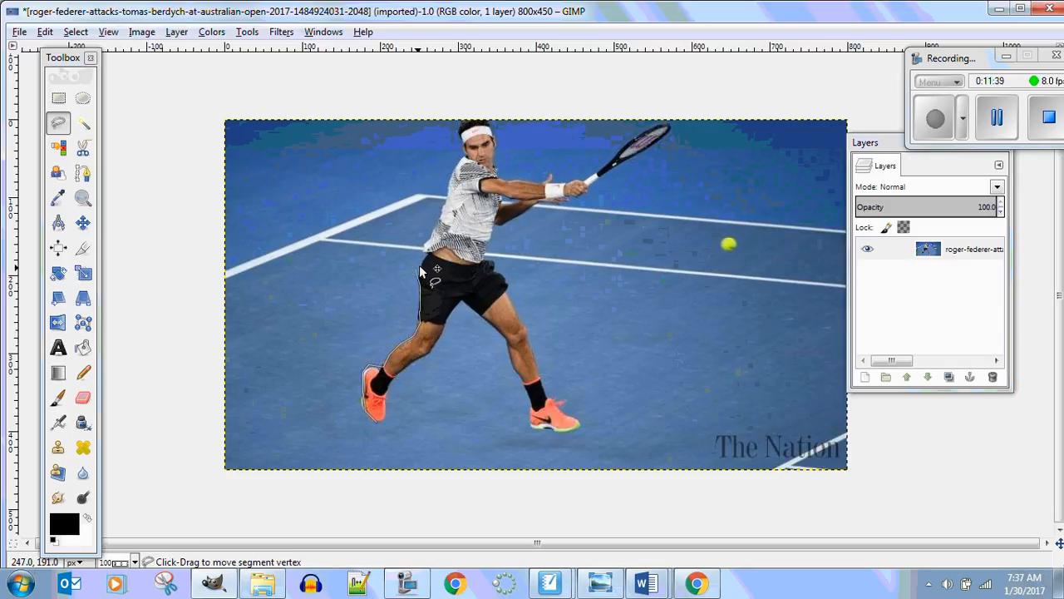
click(426, 253)
click(426, 244)
click(437, 220)
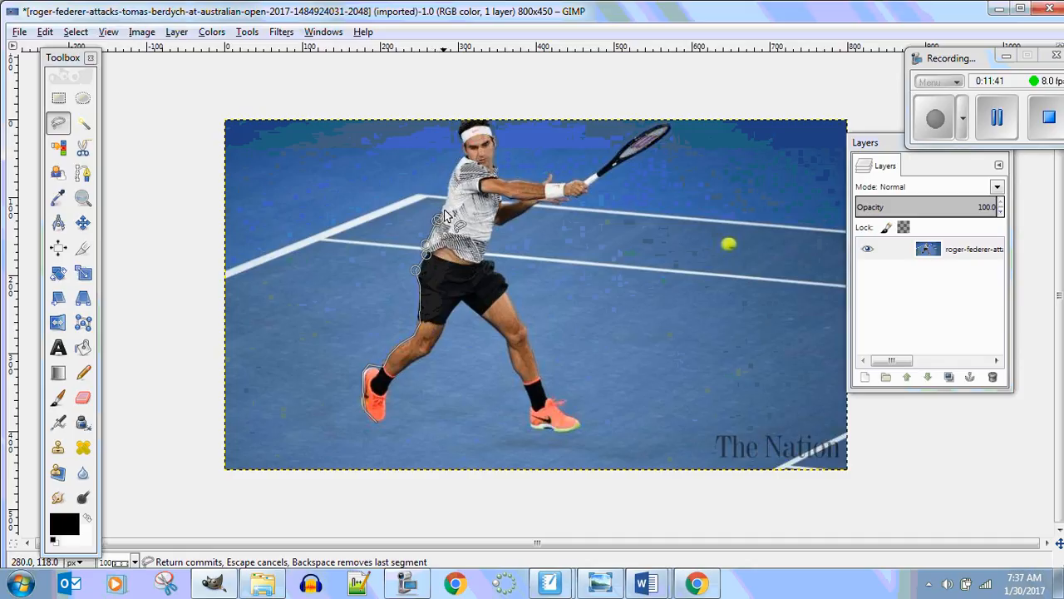
Extend the selection outline up the player's back and around the head to the face
click(450, 196)
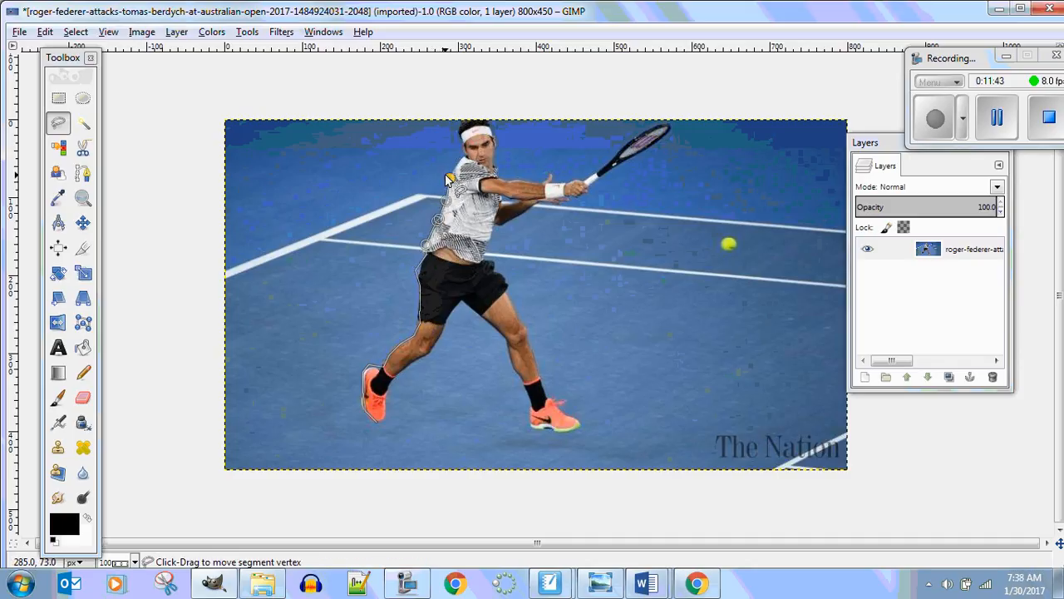
click(460, 158)
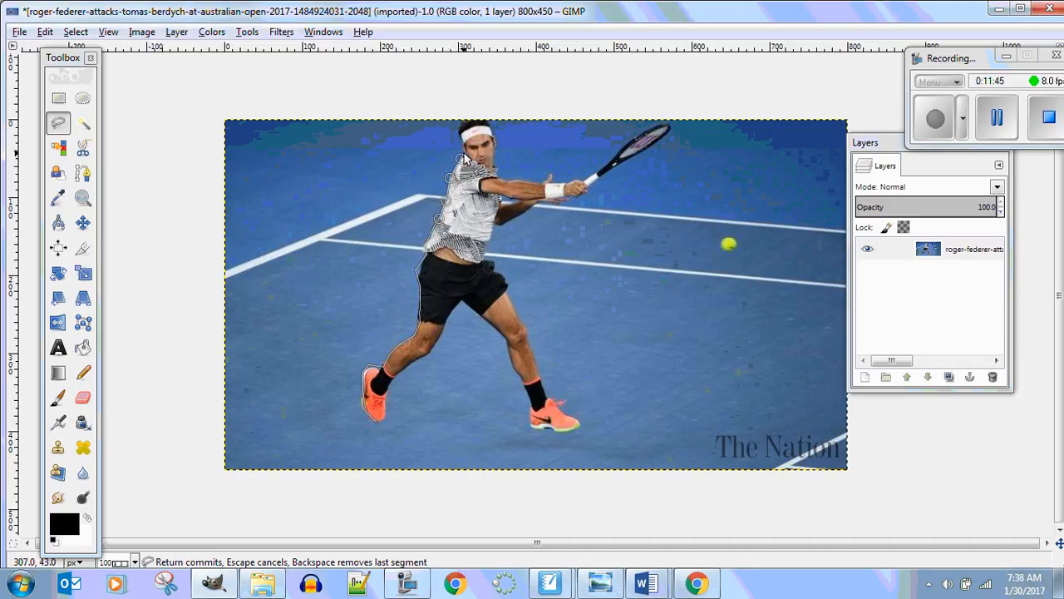
click(462, 140)
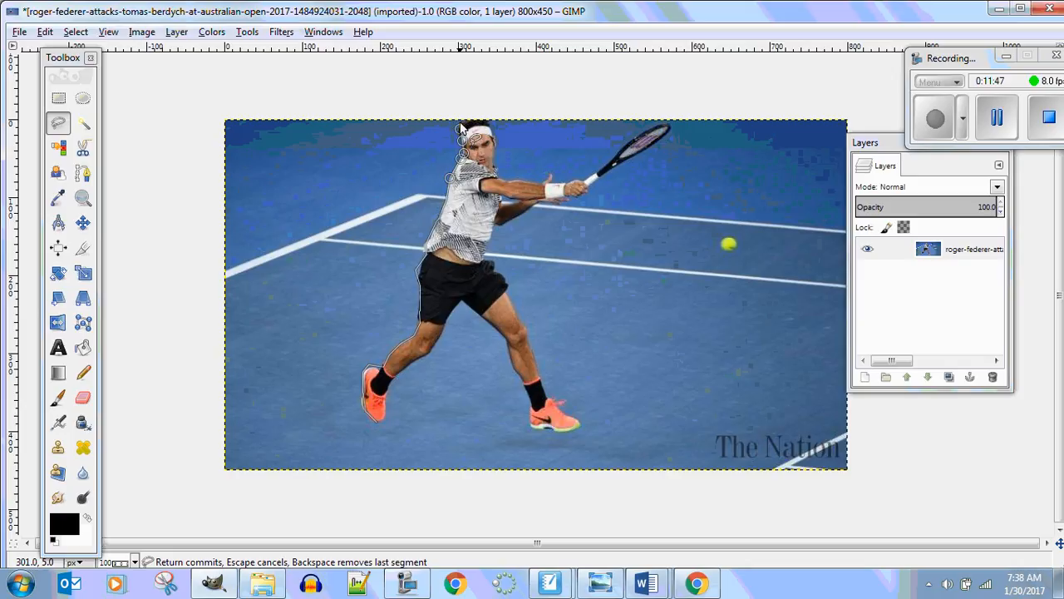
click(461, 125)
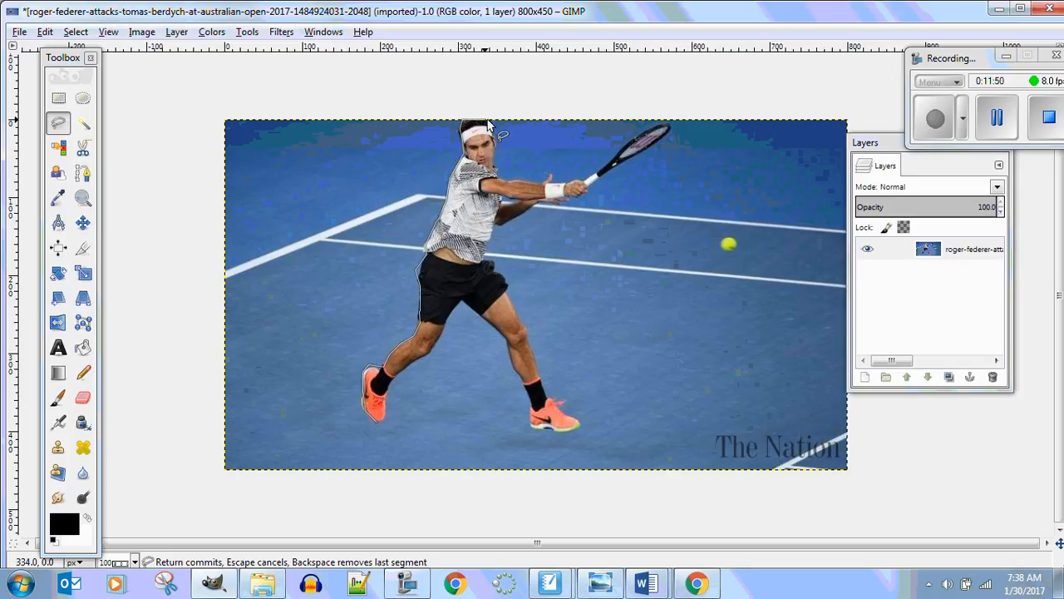
click(489, 123)
click(496, 132)
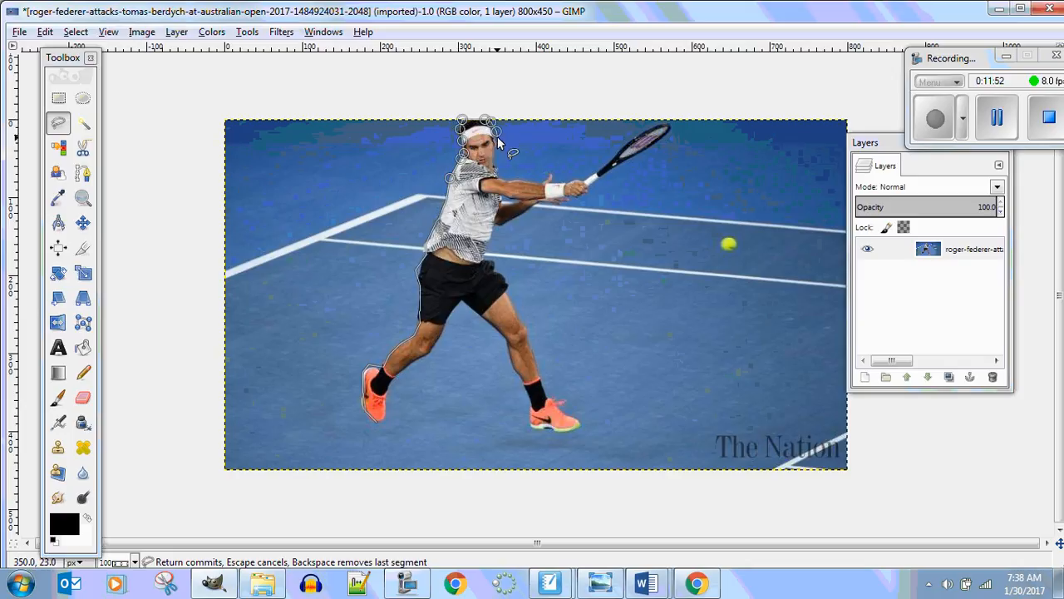
click(497, 140)
click(496, 149)
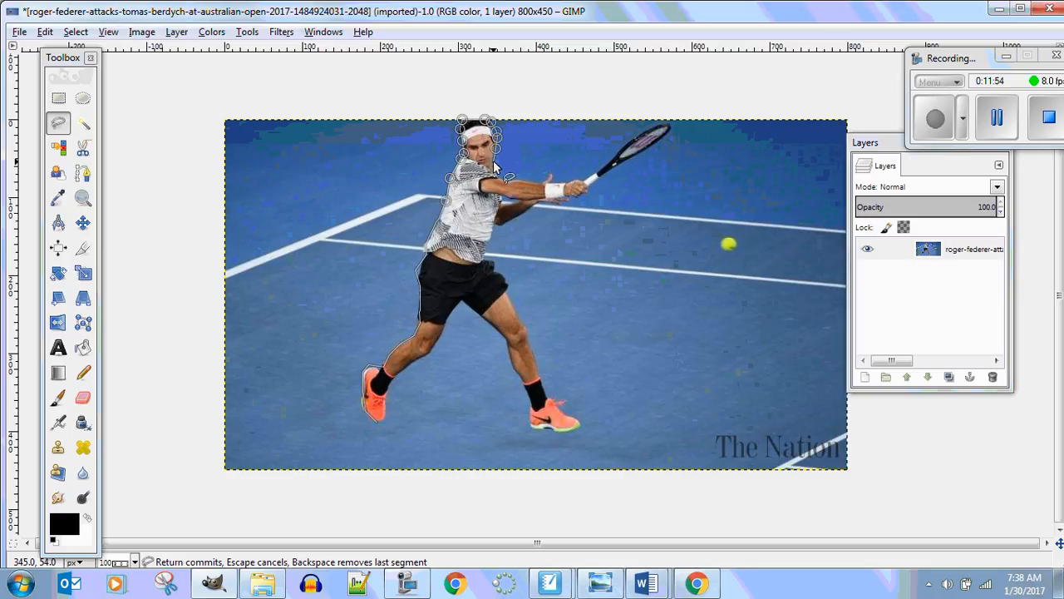
Extend the selection outline from the chin over the shoulder and along the upper edge of the outstretched arm to the racket hand
click(497, 170)
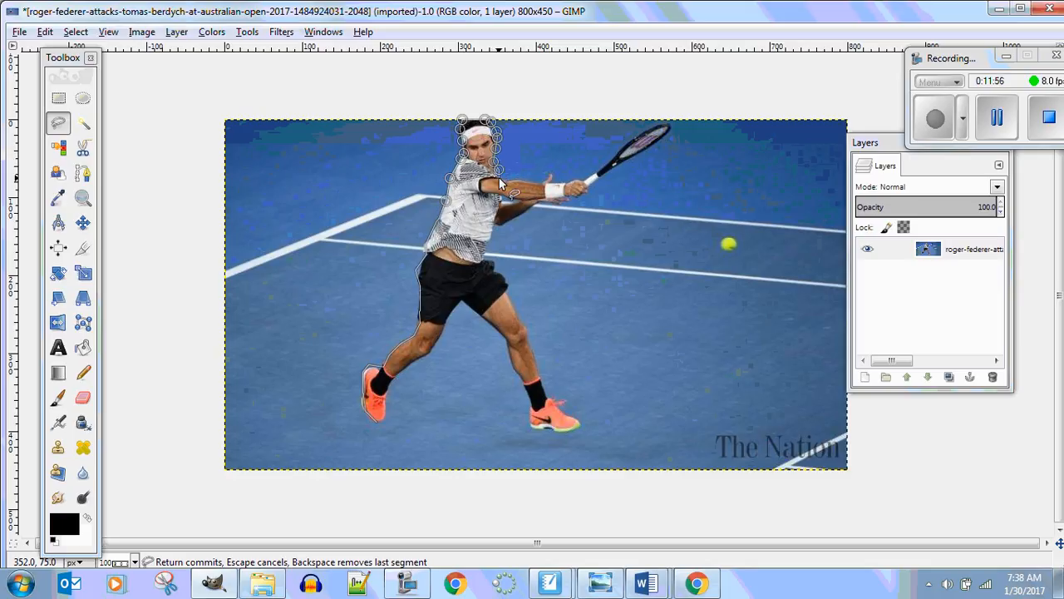
click(503, 178)
click(519, 180)
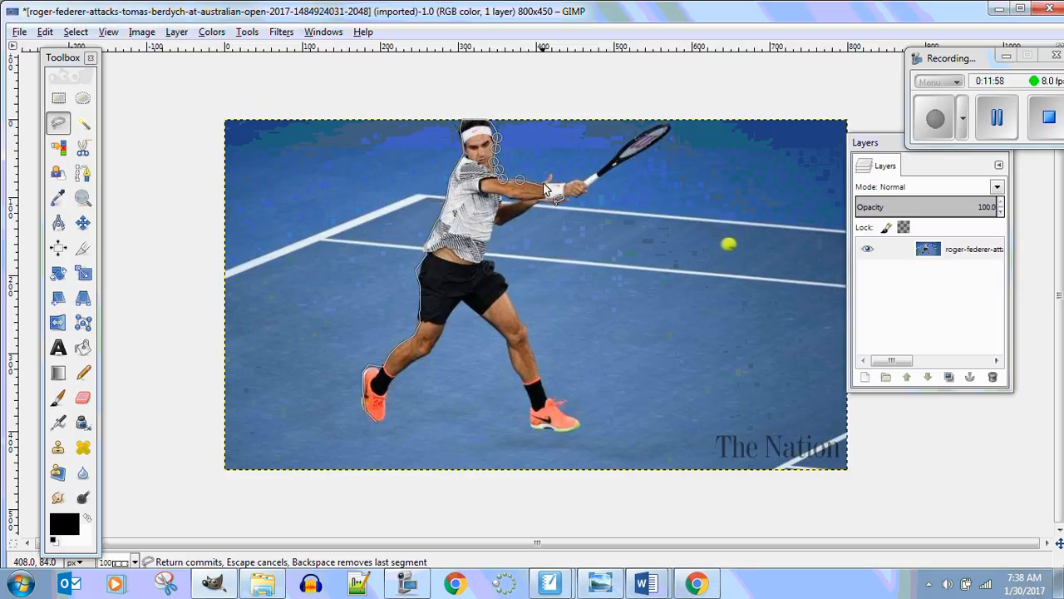
click(543, 183)
click(550, 171)
click(551, 181)
click(562, 183)
click(572, 181)
Trace the selection outline around the tennis racket, up one side, around the tip and back to the handle
click(596, 173)
click(610, 159)
click(626, 141)
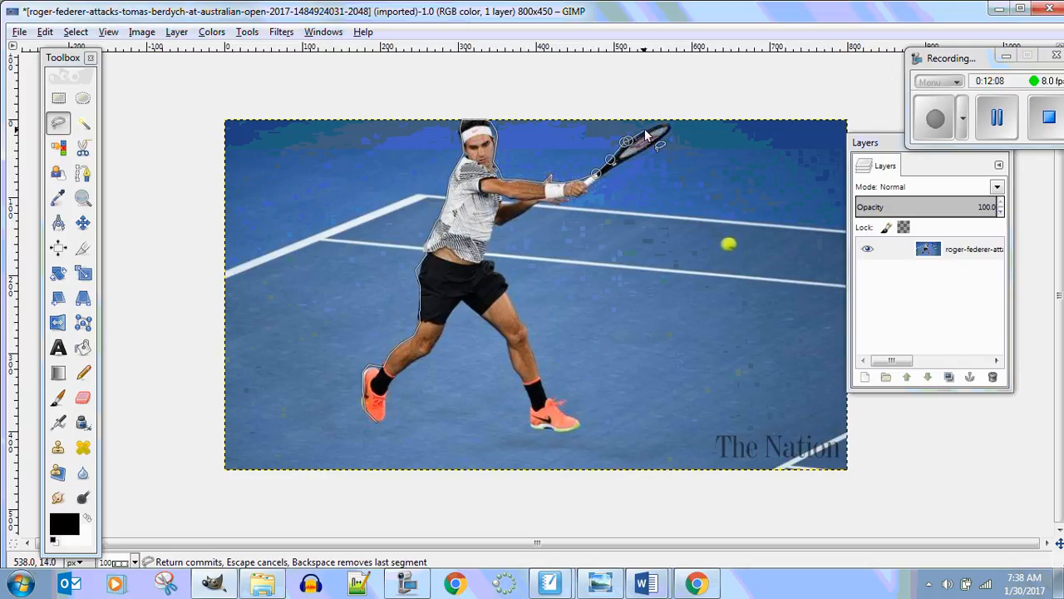
click(646, 131)
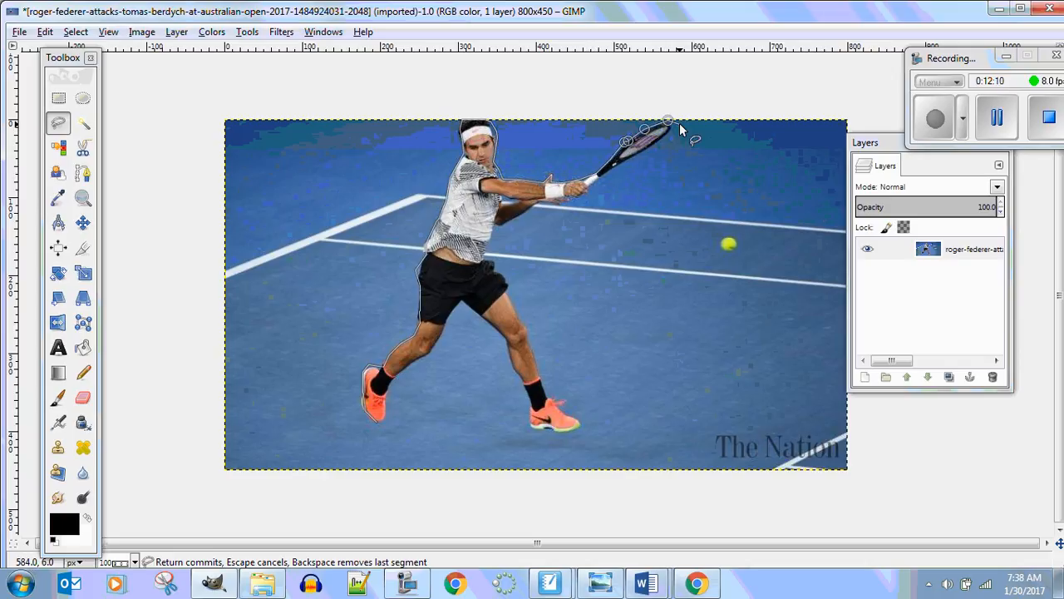
click(674, 125)
click(665, 138)
click(649, 148)
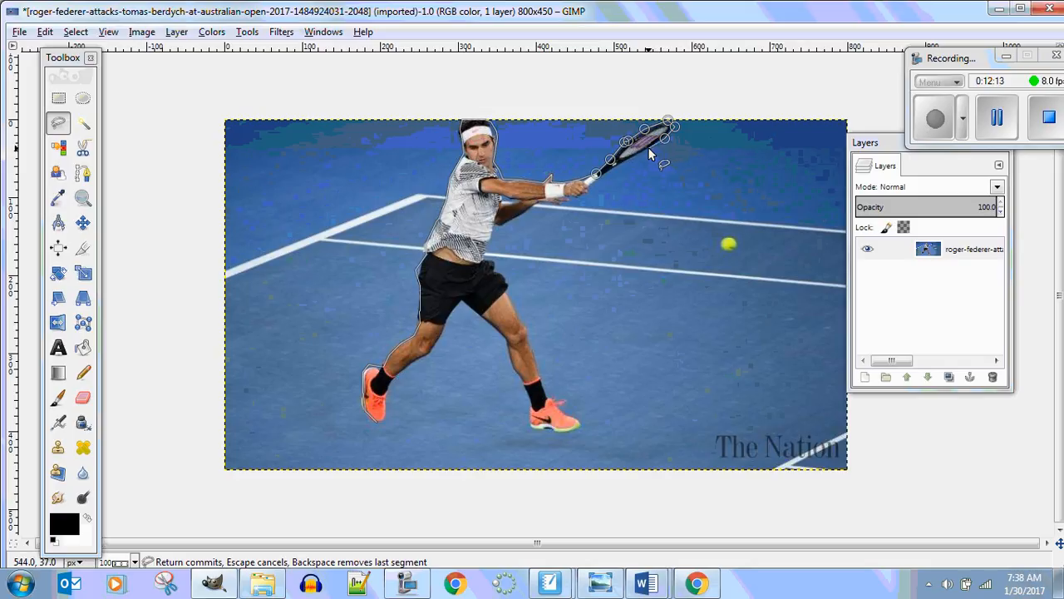
click(611, 169)
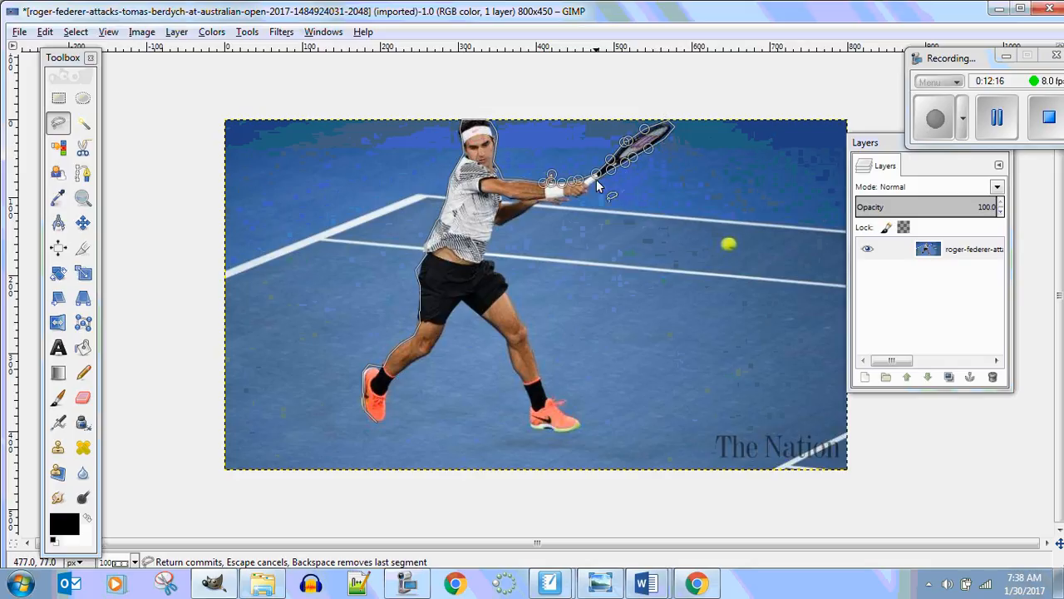
click(593, 182)
Continue the selection outline under the racket hand and wrist and along the second arm to its elbow
click(582, 194)
click(579, 197)
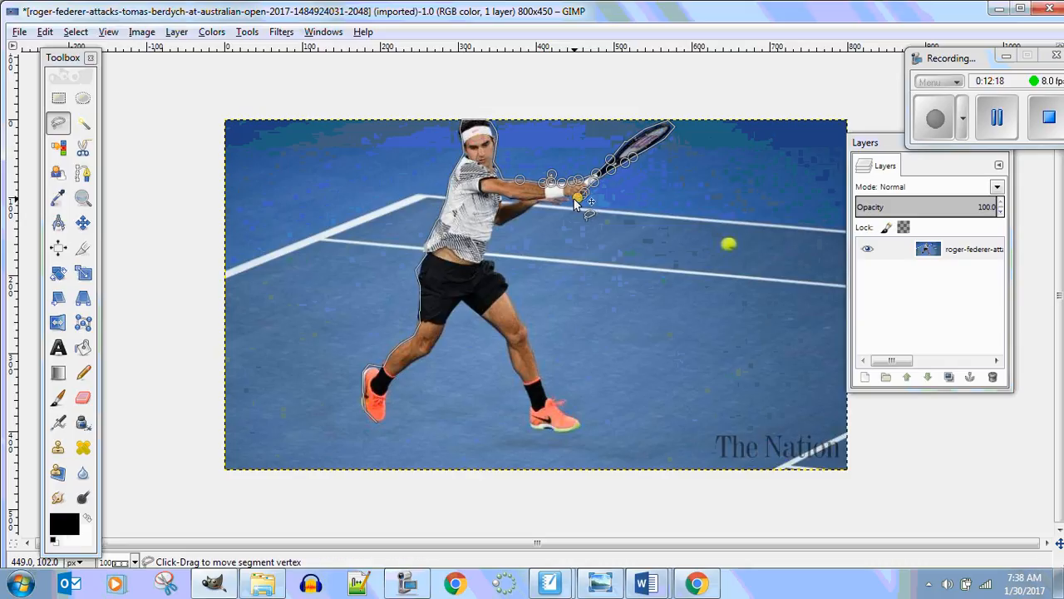
click(569, 201)
click(563, 206)
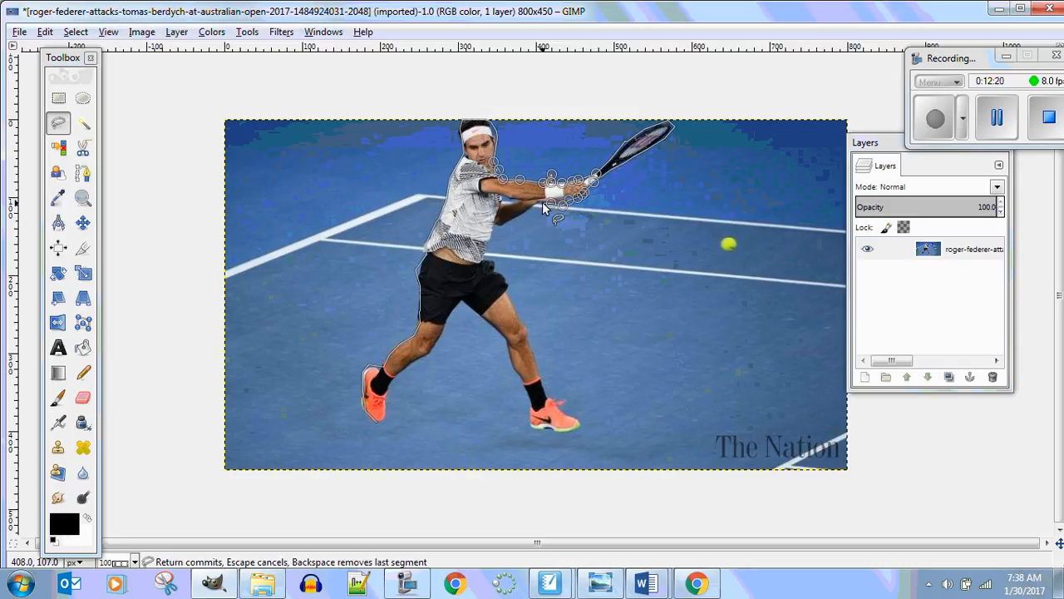
click(550, 202)
click(541, 200)
click(528, 210)
click(510, 225)
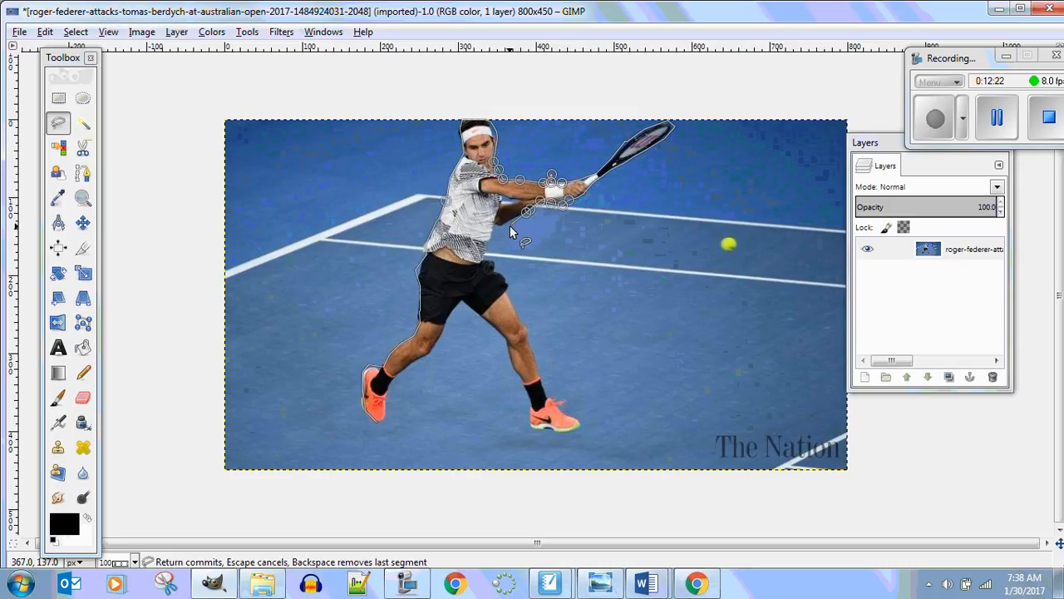
Continue the selection outline down the front edge of the shirt and along the outer edge of the shorts
click(493, 223)
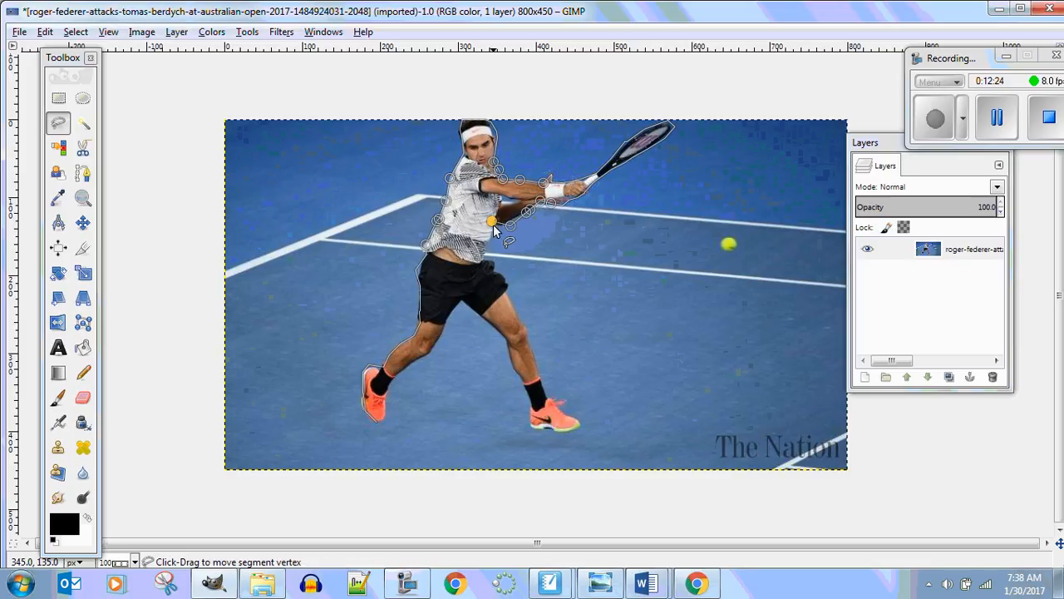
click(493, 235)
click(490, 250)
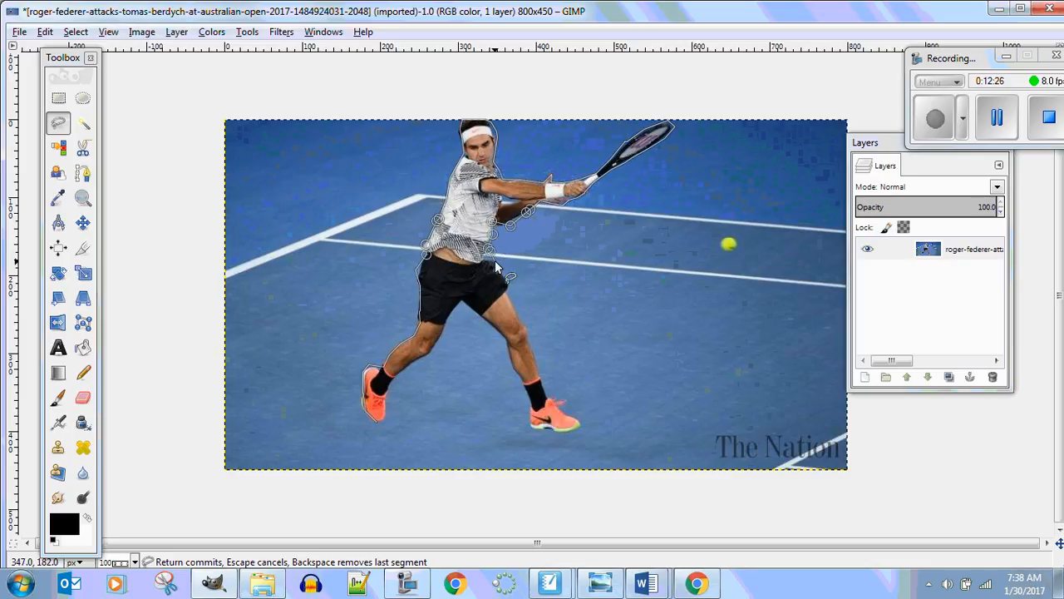
click(485, 259)
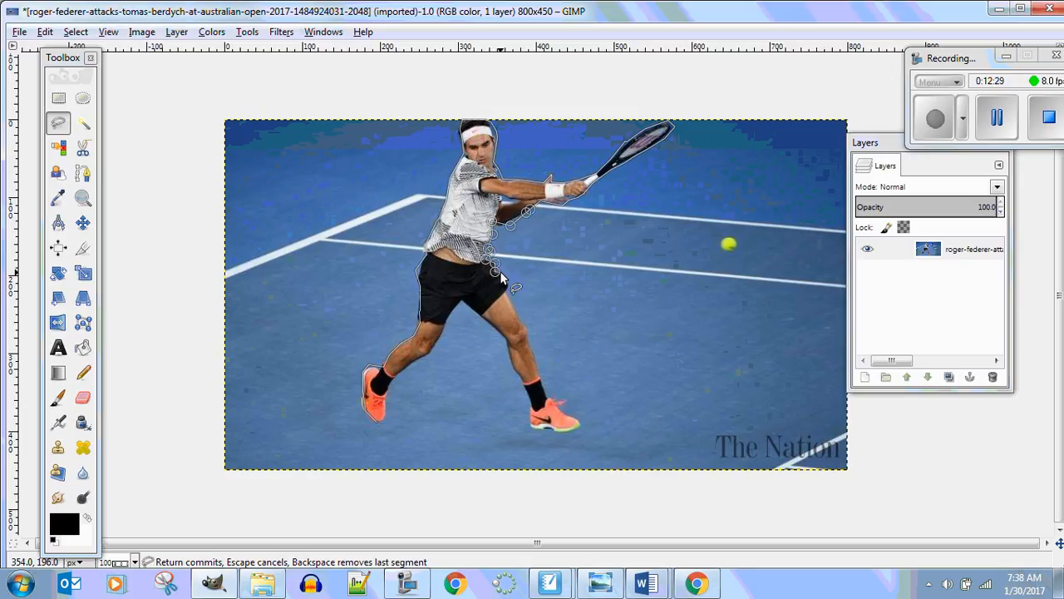
click(509, 286)
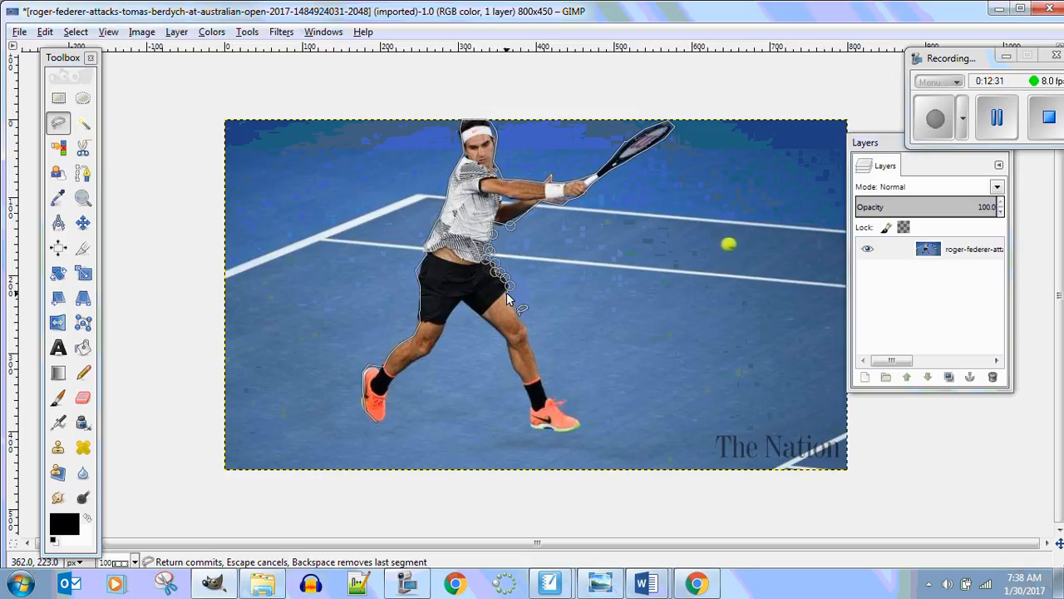
Follow the outer edge of the player's front leg with the selection outline, from the thigh down to the ankle
click(518, 317)
click(524, 329)
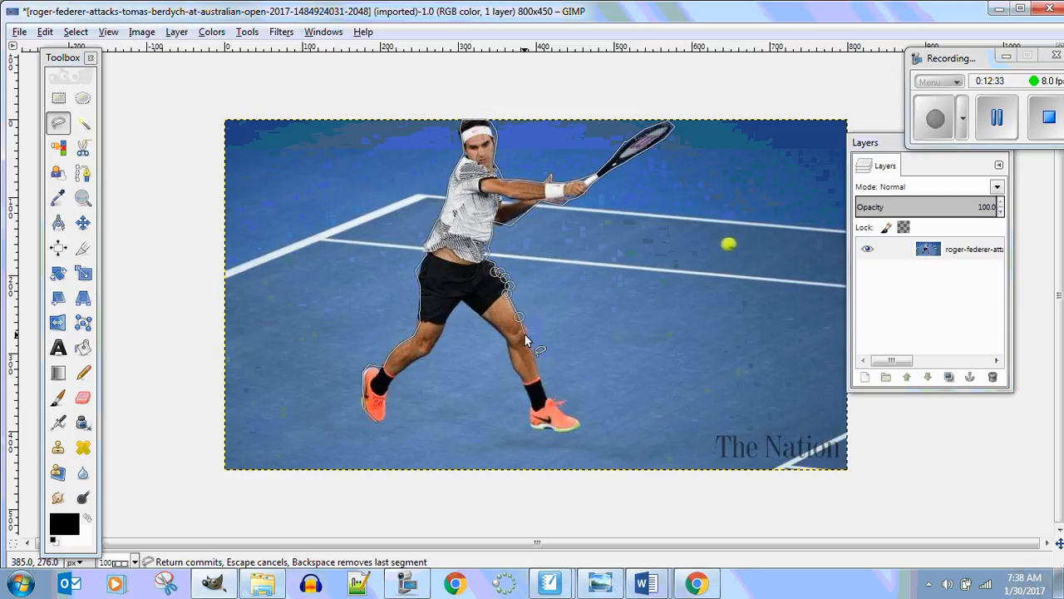
click(530, 344)
click(537, 374)
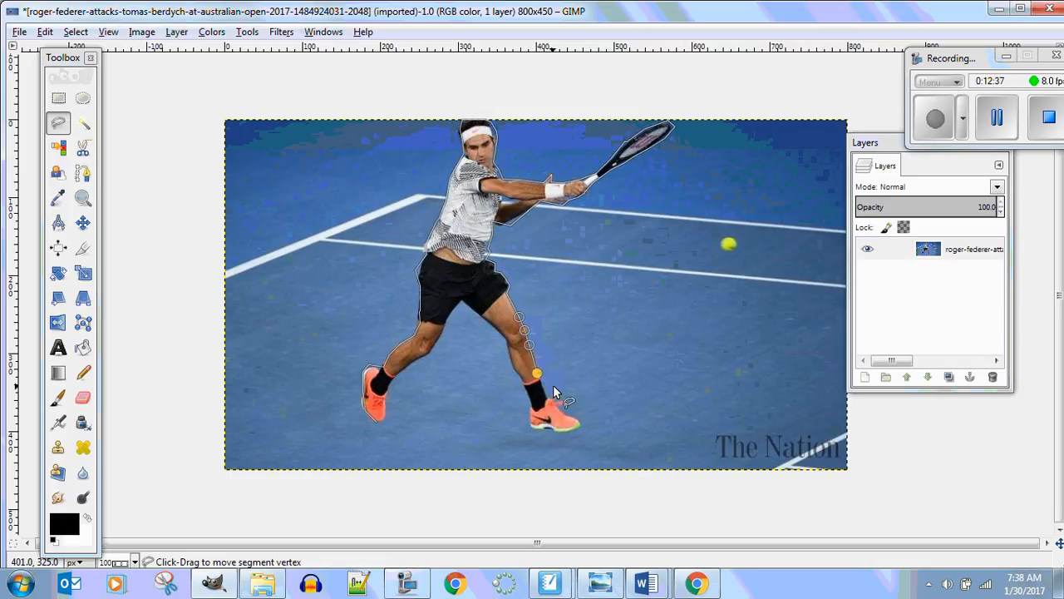
click(545, 396)
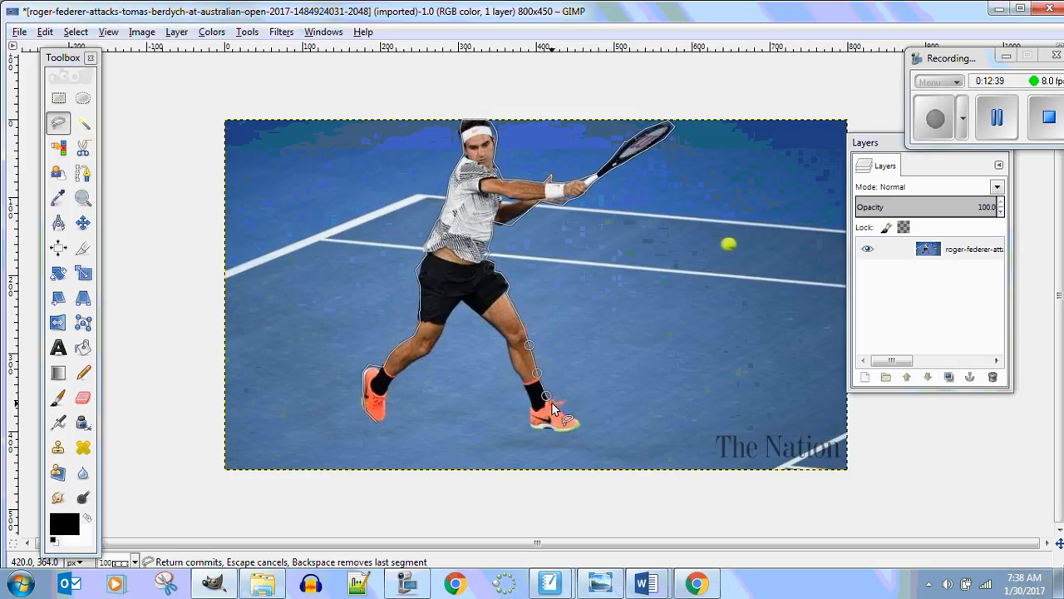
Trace the selection outline around the front shoe and along the inner edges of both legs
click(552, 400)
click(565, 400)
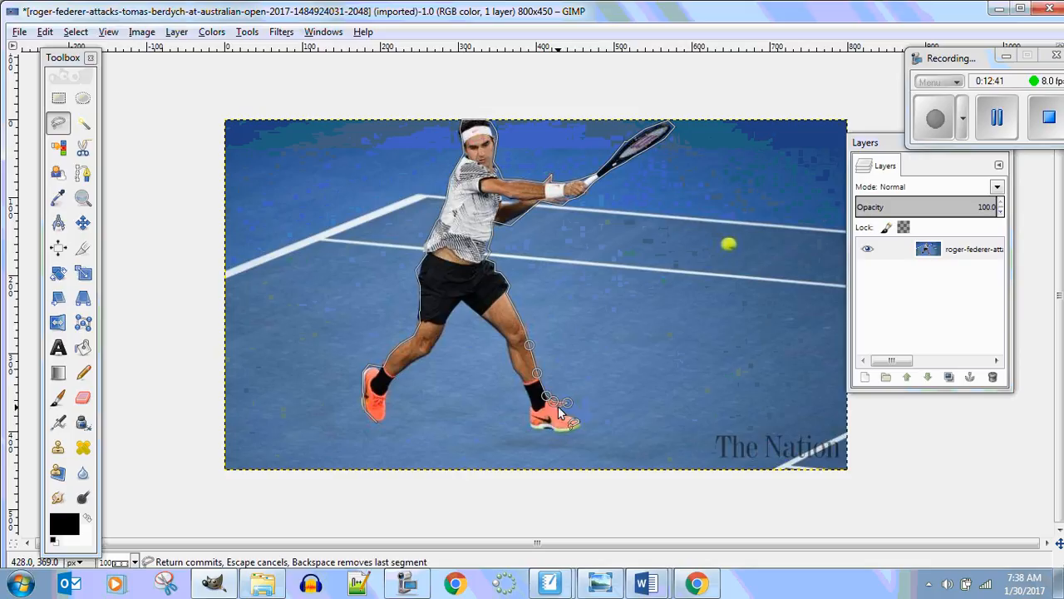
click(573, 416)
click(579, 427)
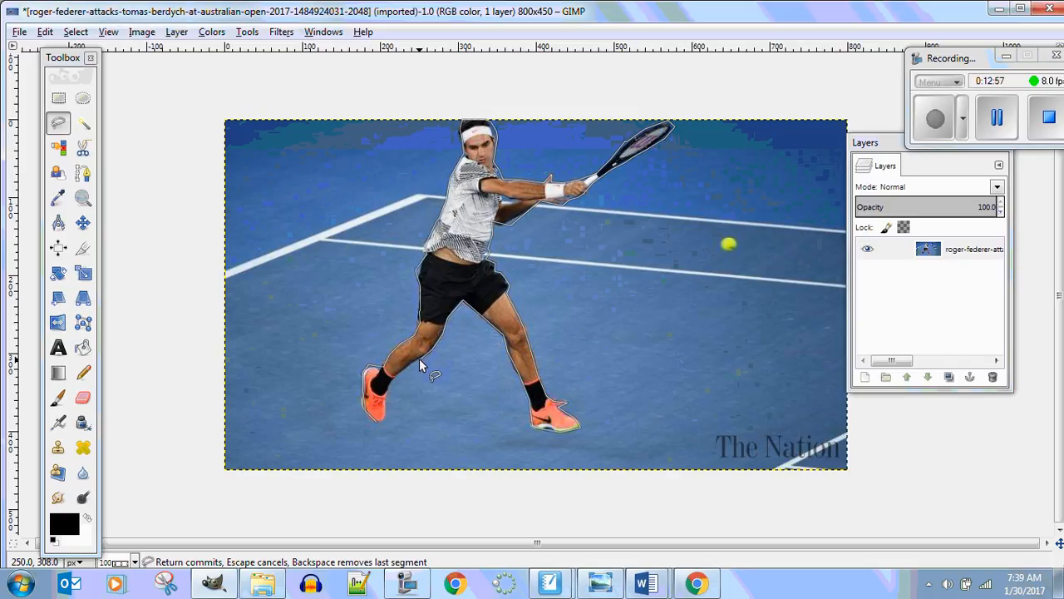
Close the outline at its starting point on the rear shoe and delete the selected player from the picture
click(378, 420)
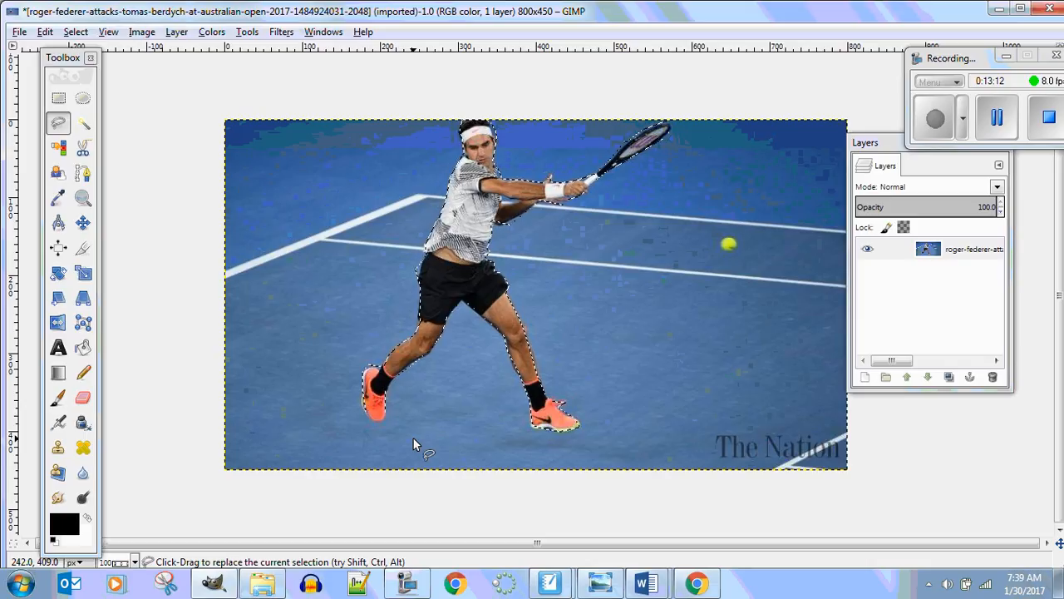
key(Delete)
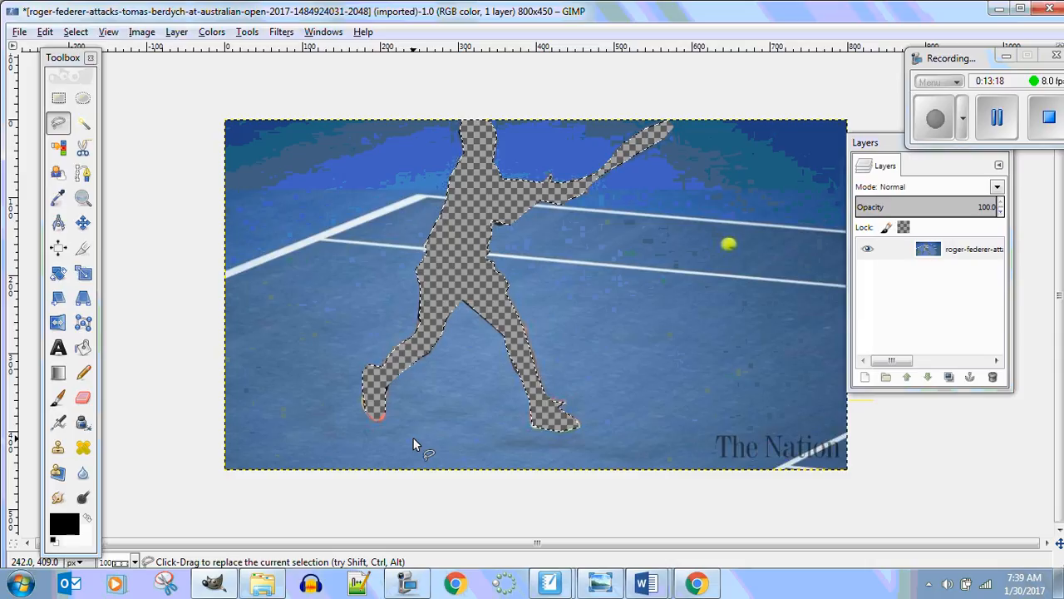
key(ctrl)
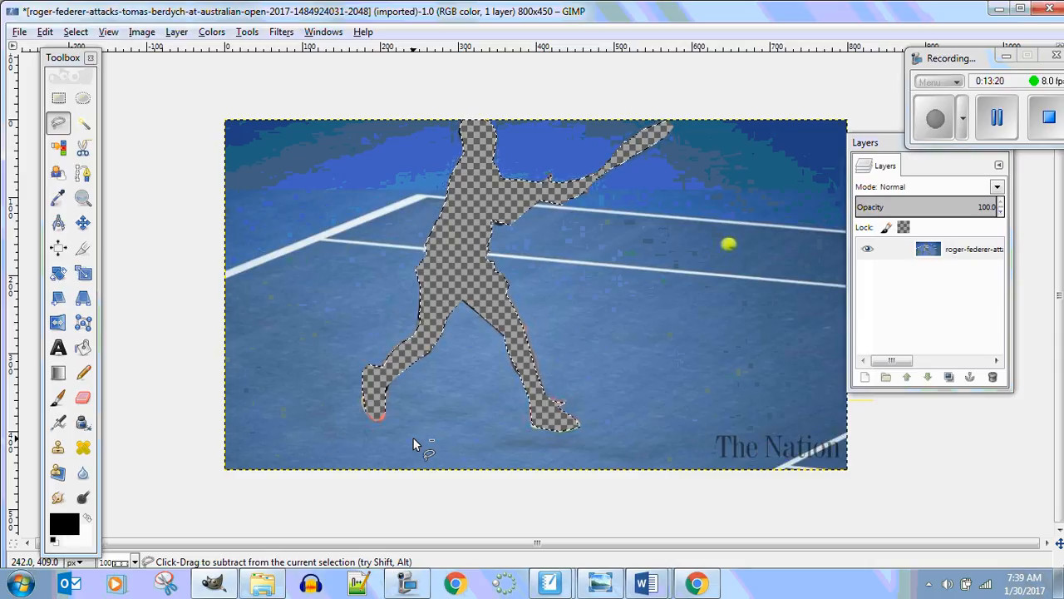
Undo the player's deletion and clear the background instead by inverting the selection
key(ctrl+z)
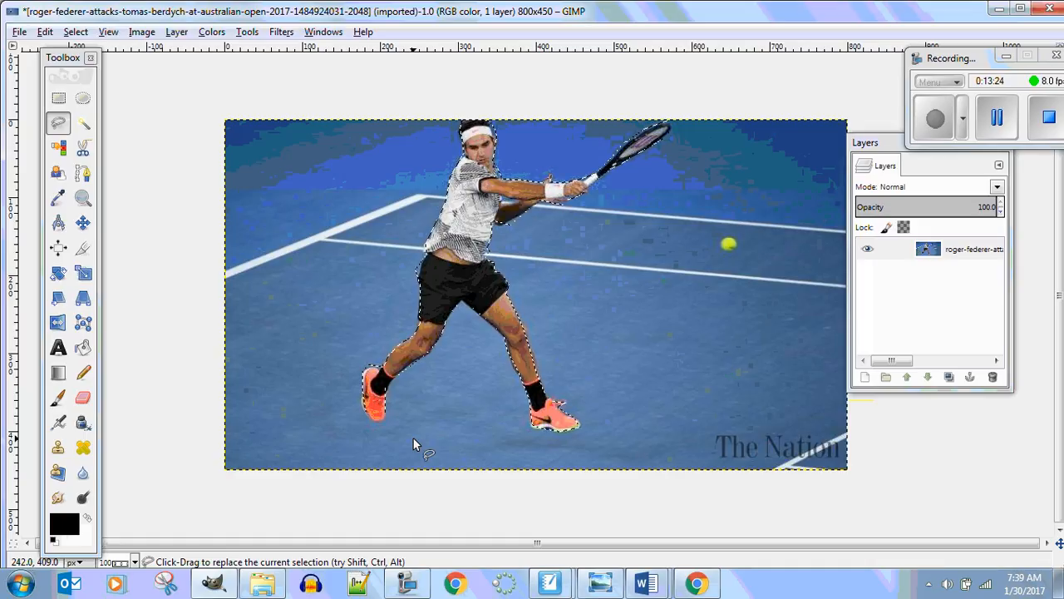
click(77, 34)
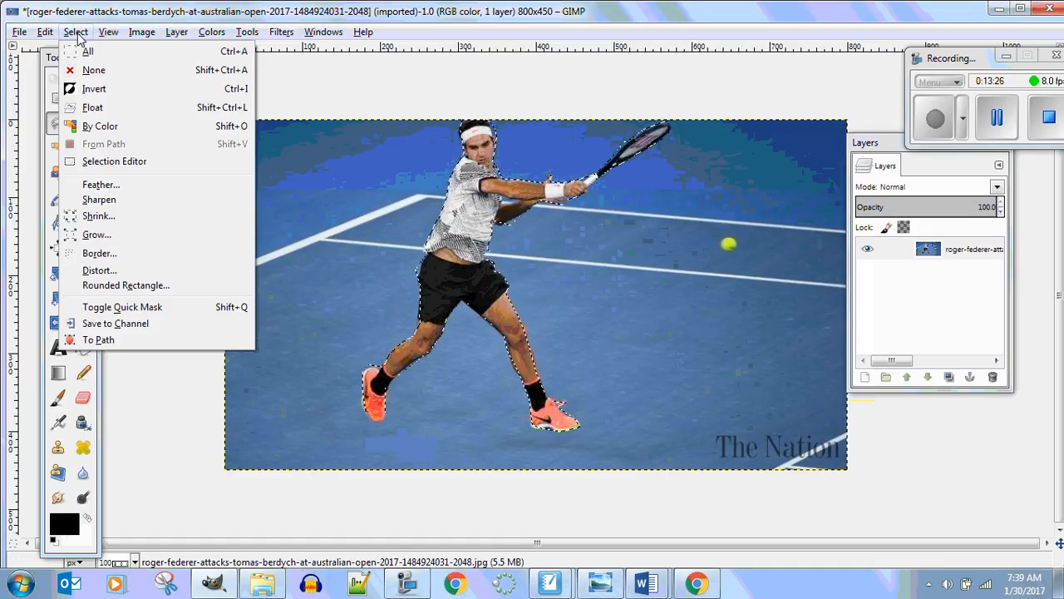
click(91, 88)
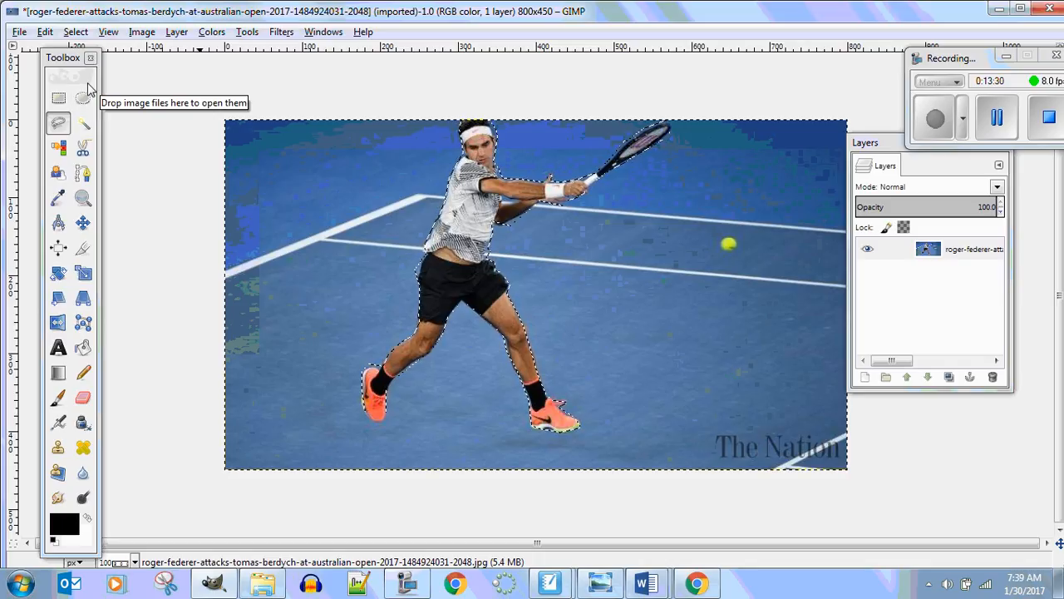
key(Delete)
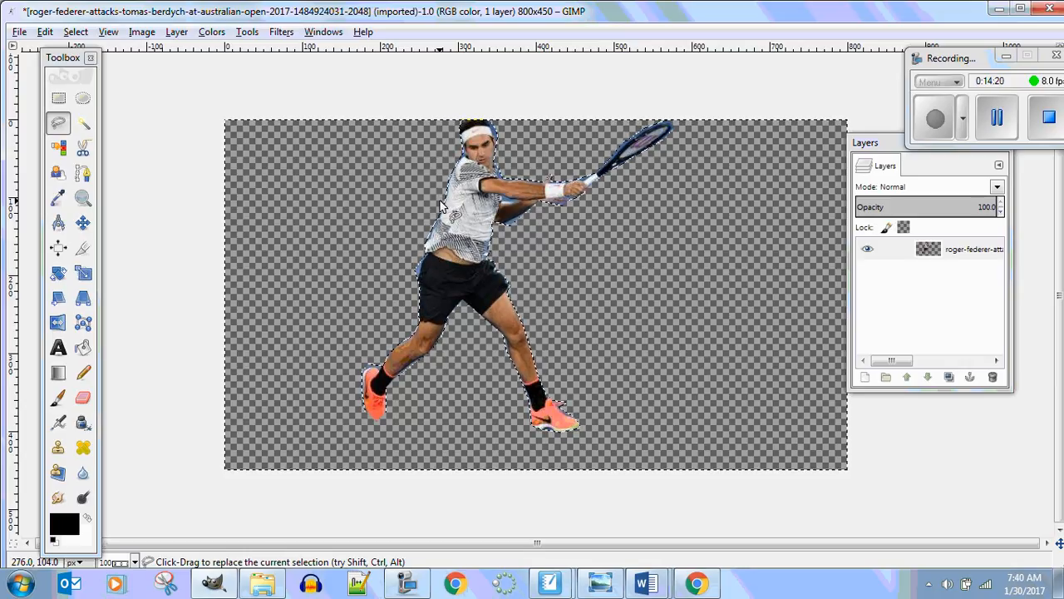
Crop the image closely around the player and racket to about 414 × 404 px, keeping both shoes inside the frame
ctrl+scroll(382, 252, down, 5)
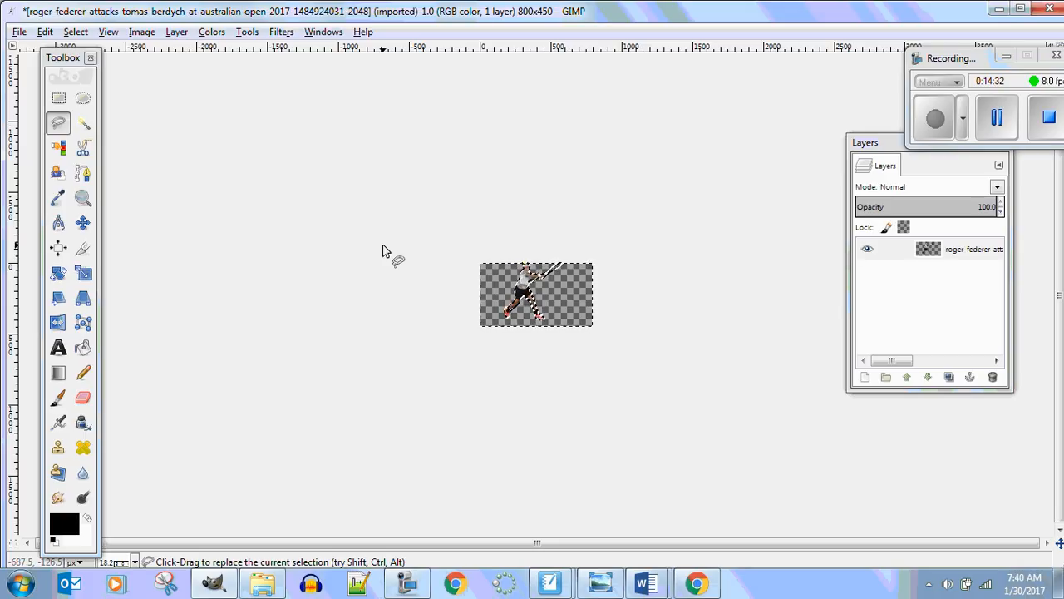
scroll(342, 274, up, 3)
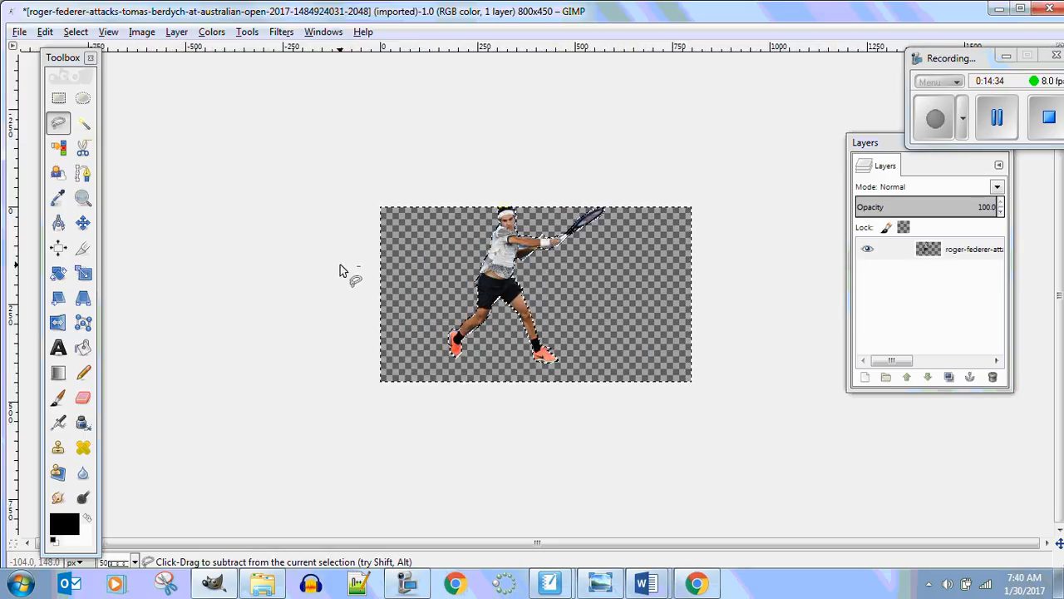
scroll(340, 264, up, 2)
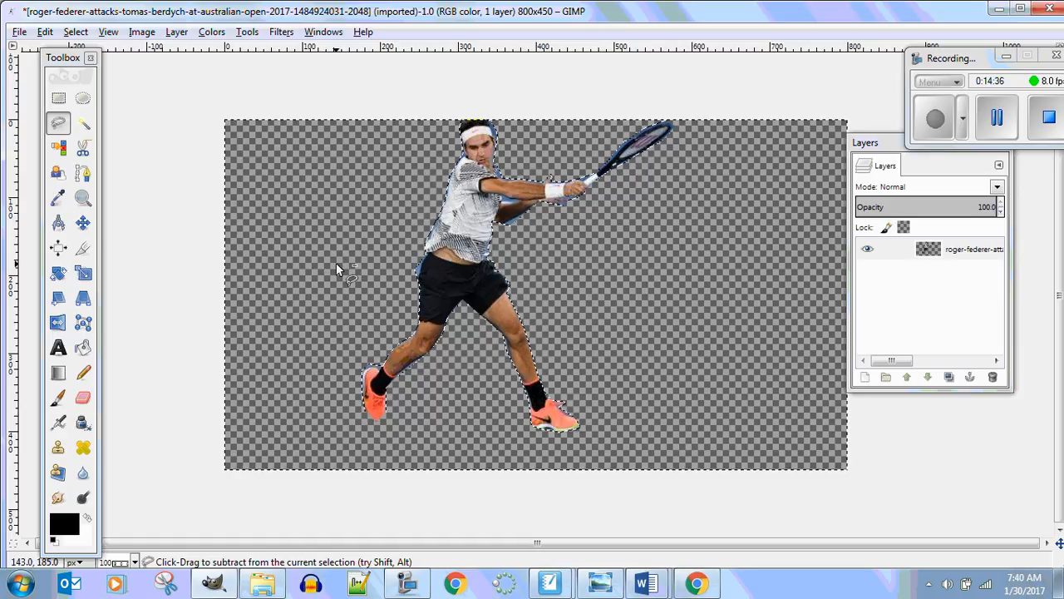
scroll(336, 262, down, 1)
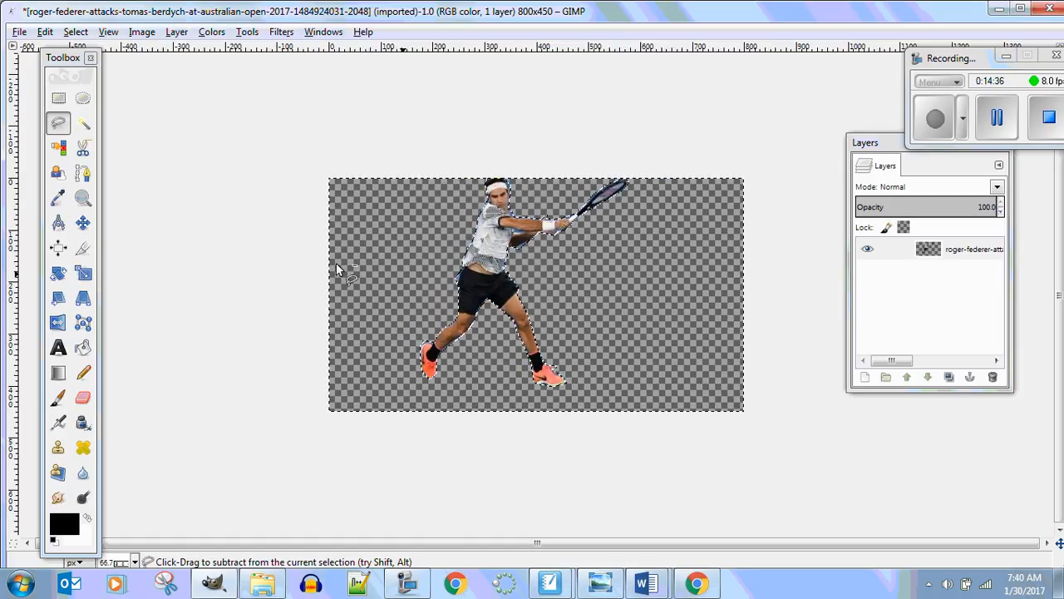
click(83, 250)
drag(419, 379, 635, 176)
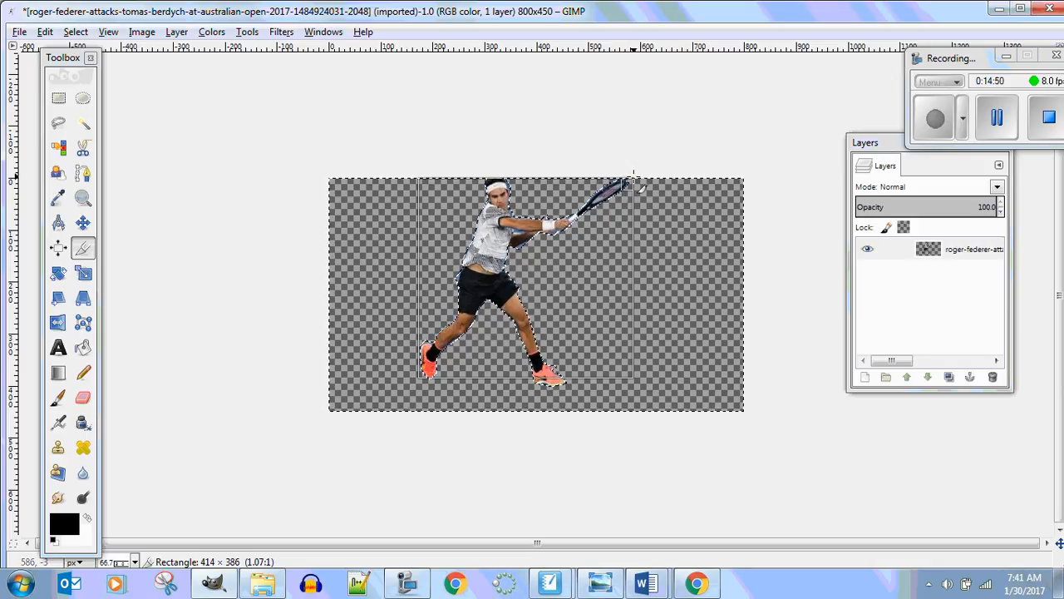
drag(634, 176, 634, 178)
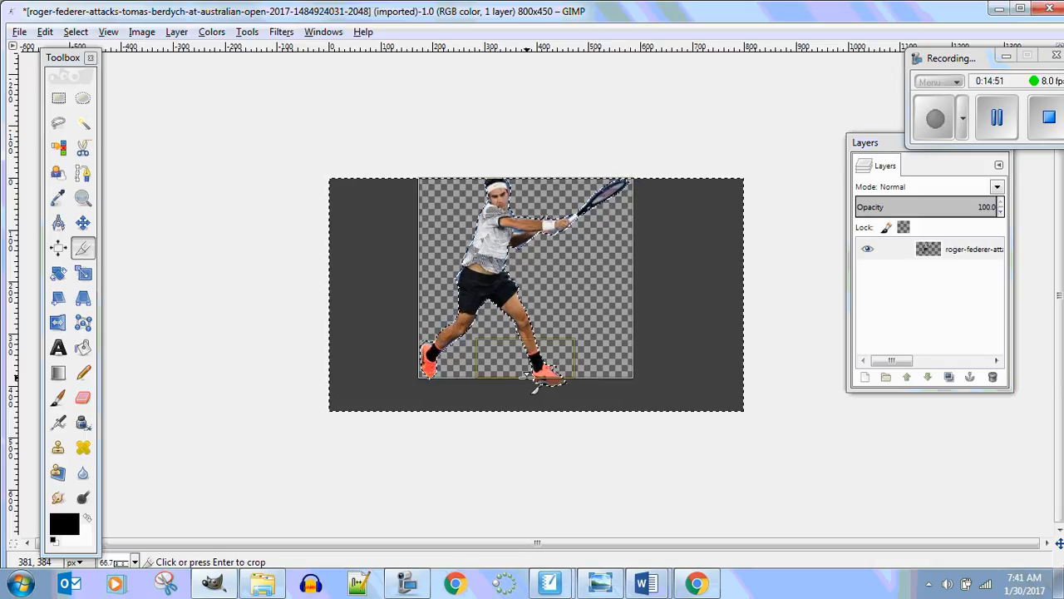
drag(526, 376, 528, 387)
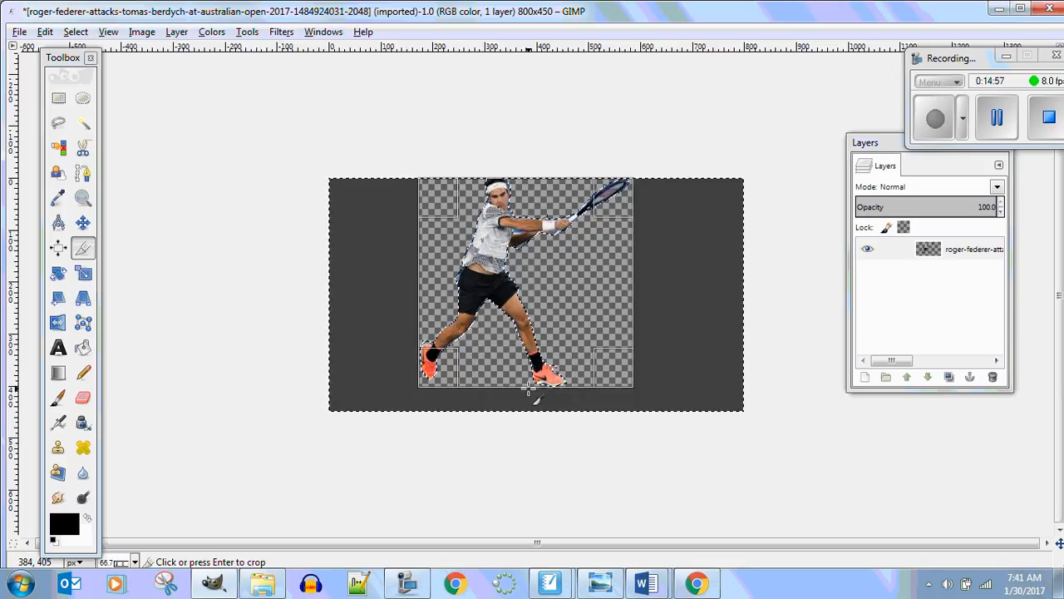
click(506, 251)
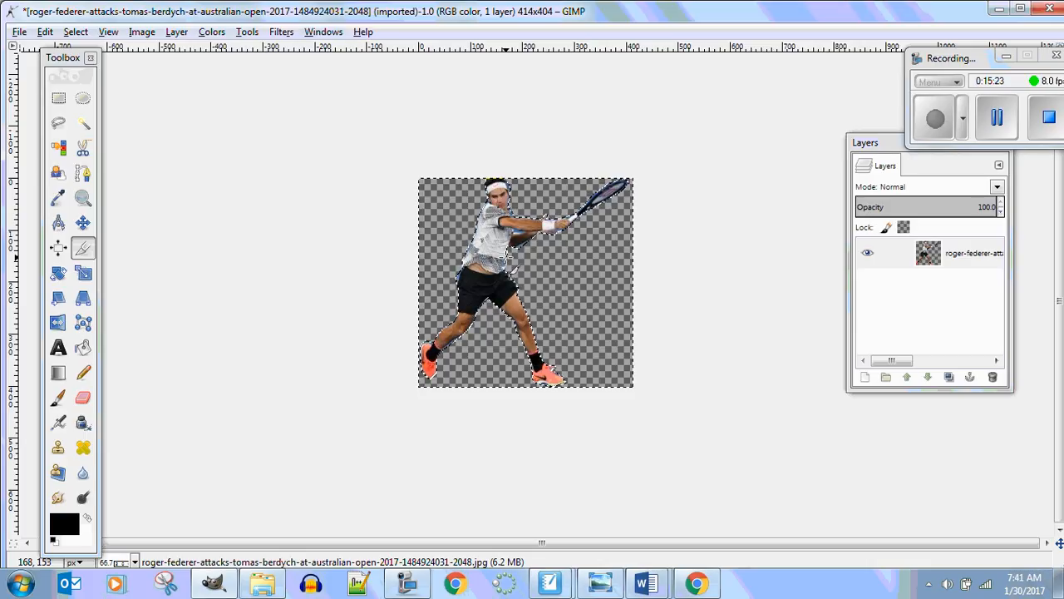
Start exporting the cropped image as myRoger1.png into the See Through 1.1.6 folder
click(17, 35)
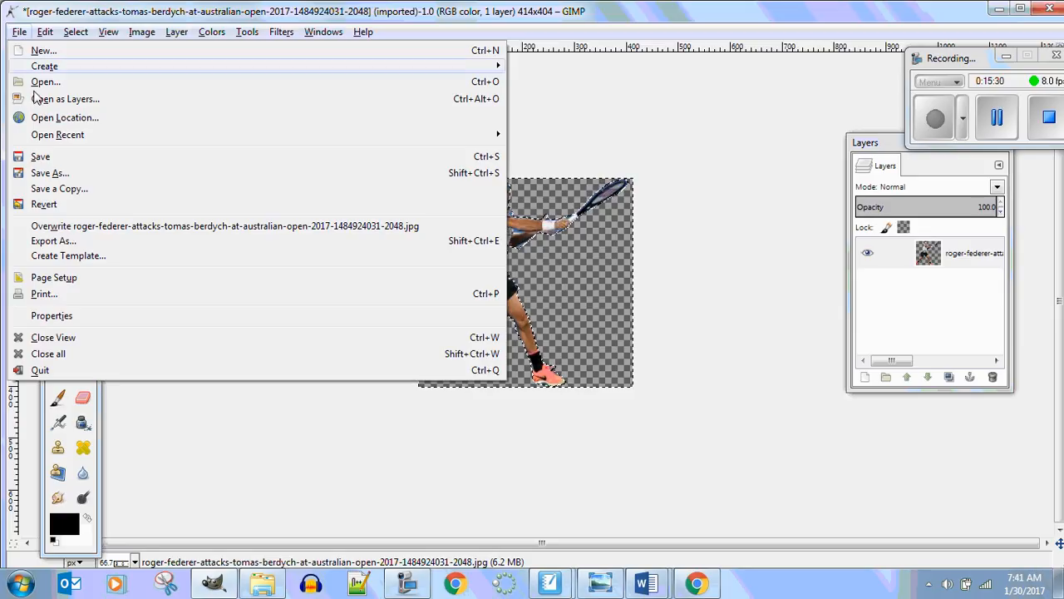
click(57, 242)
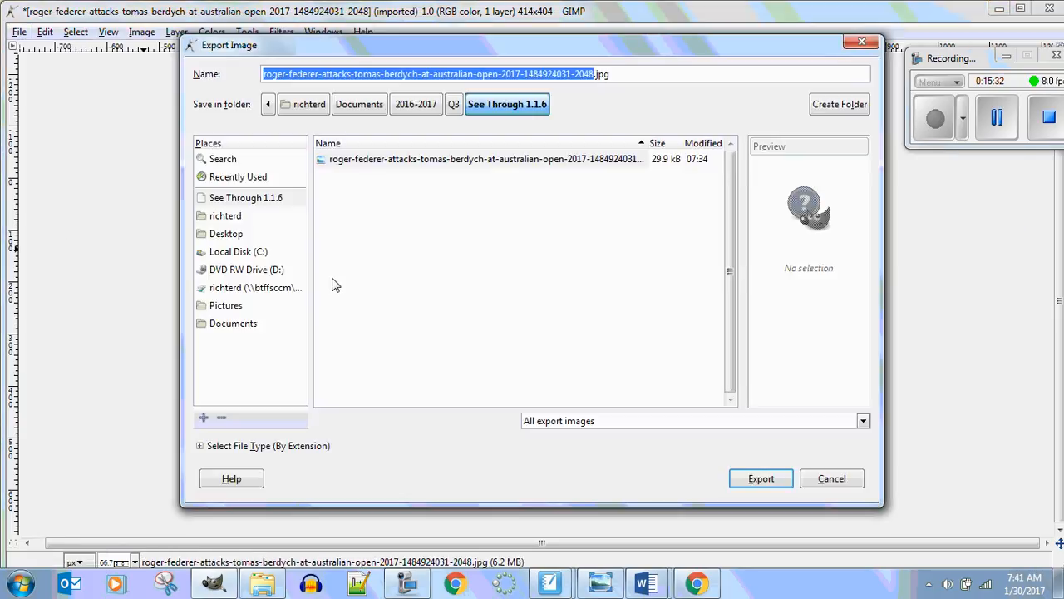
drag(639, 74, 197, 74)
text(m)
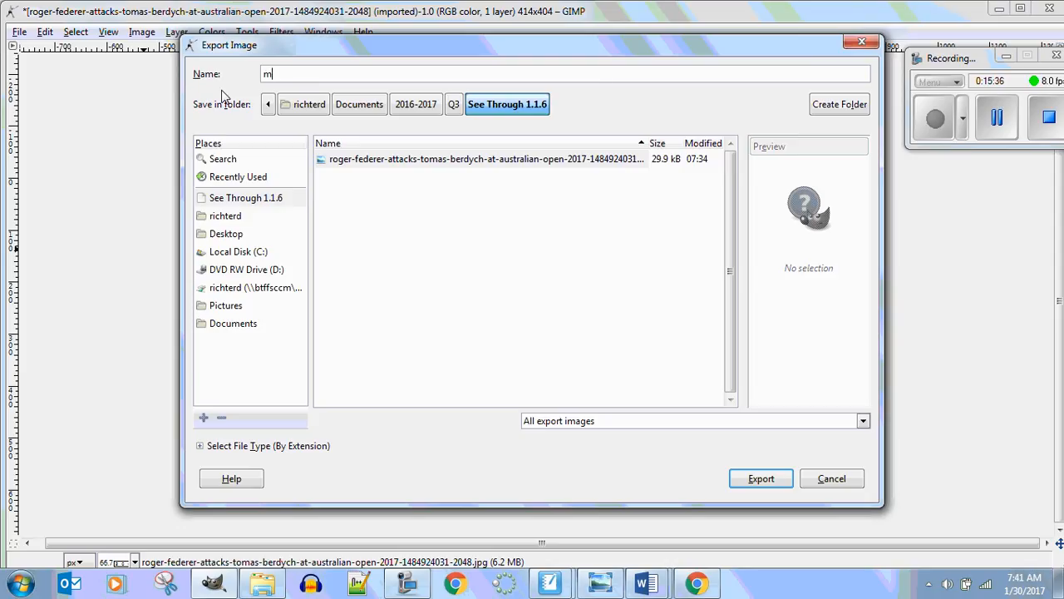
text(yRo)
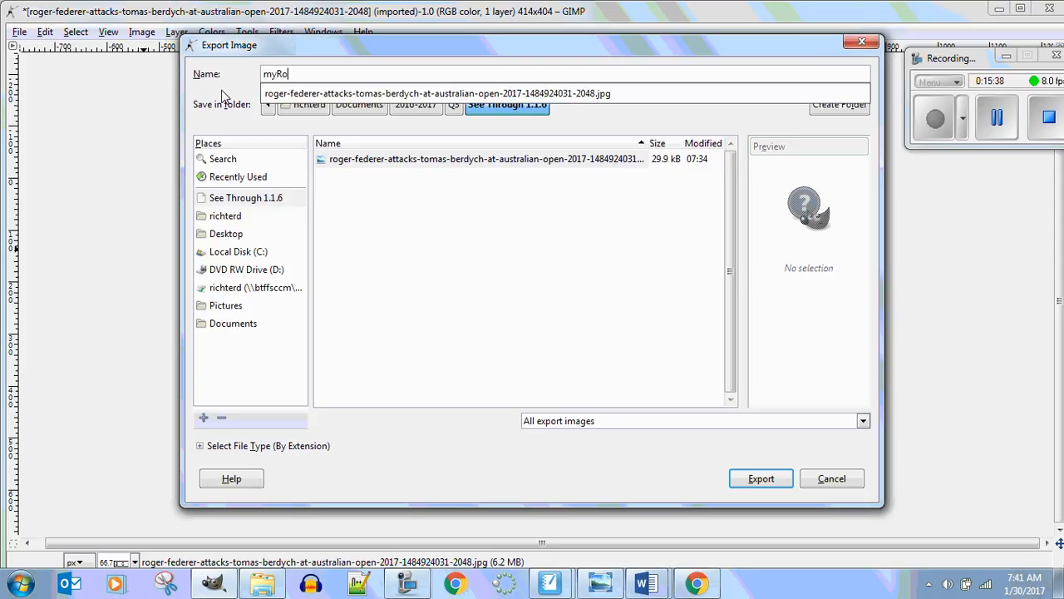
text(ger1.png)
click(755, 490)
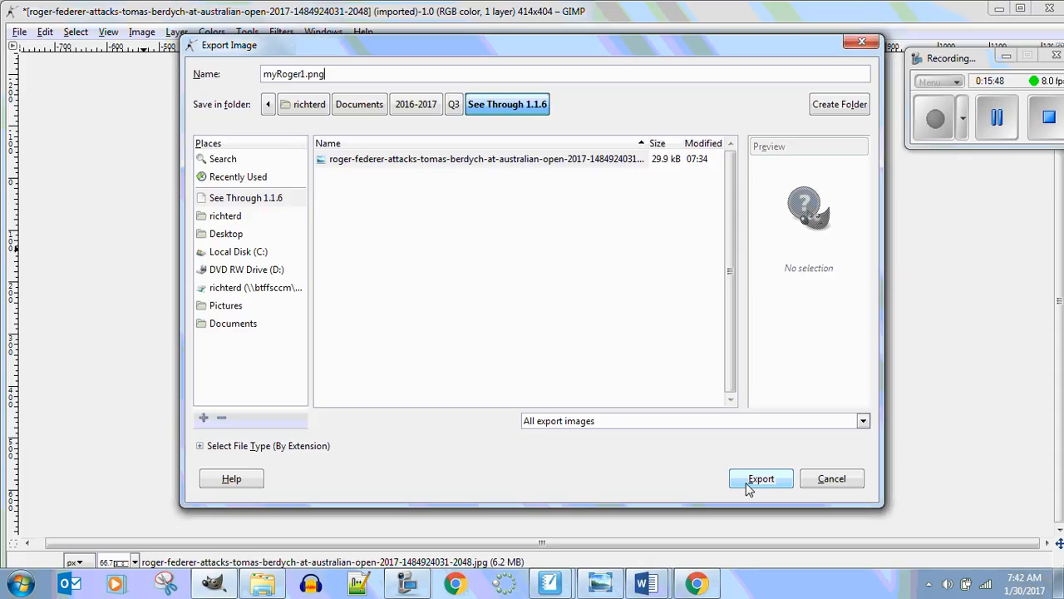
click(764, 489)
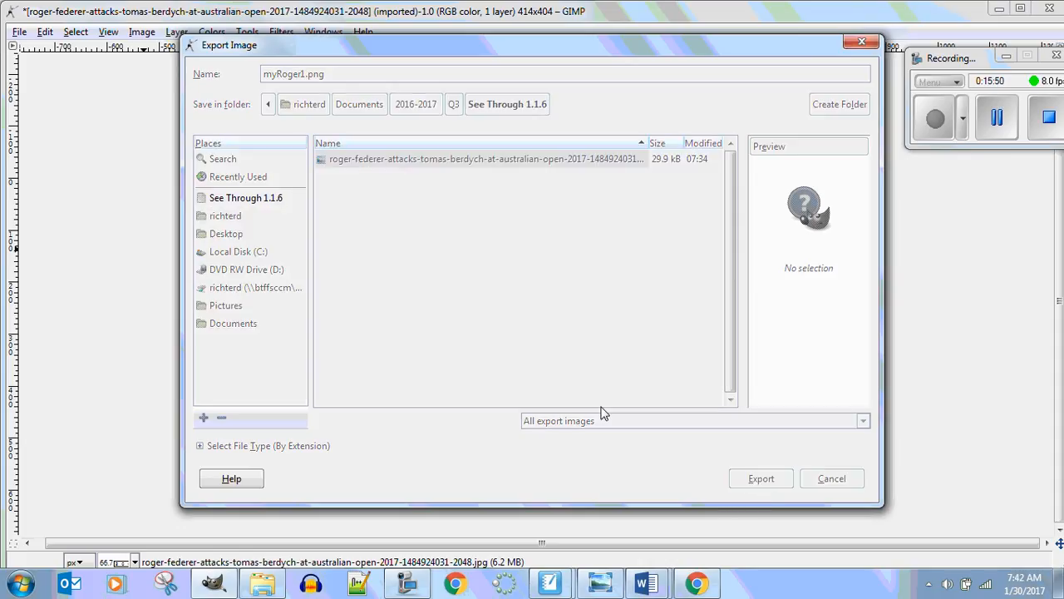
Export the PNG without color values from transparent pixels, storing these export settings as defaults
click(441, 354)
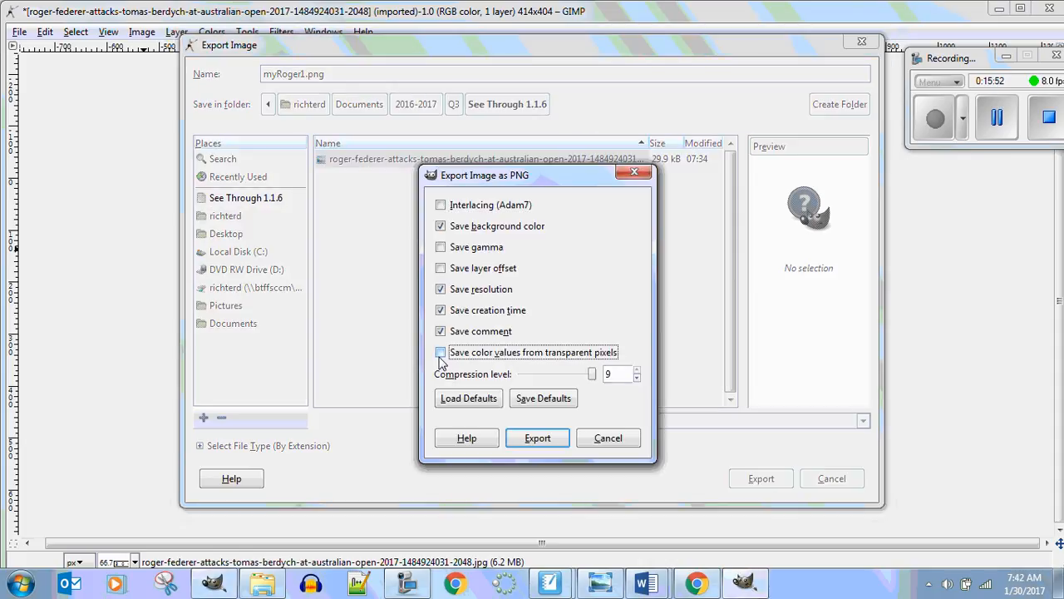
click(543, 398)
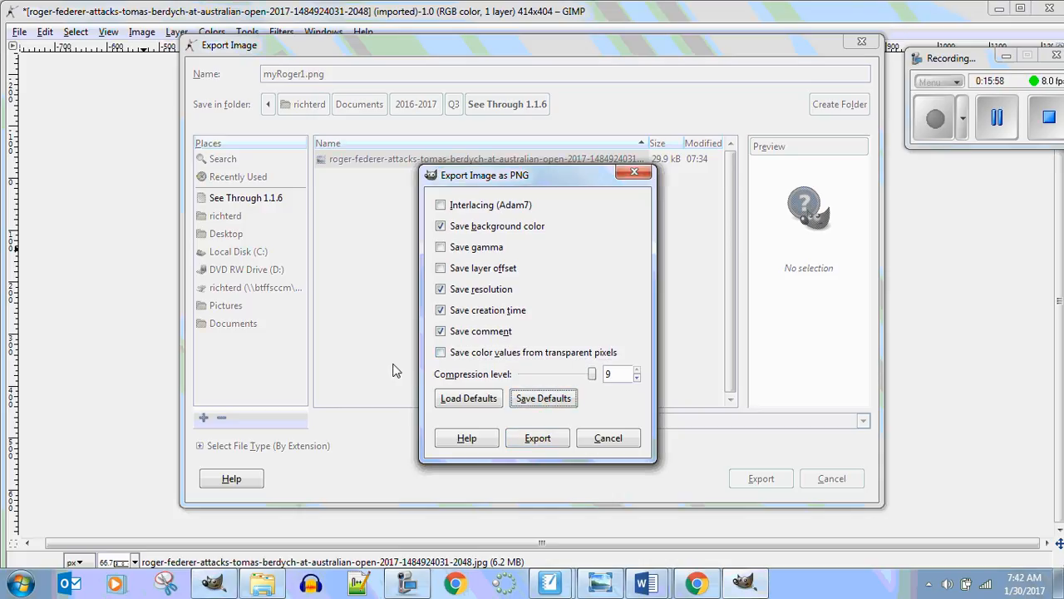
click(442, 354)
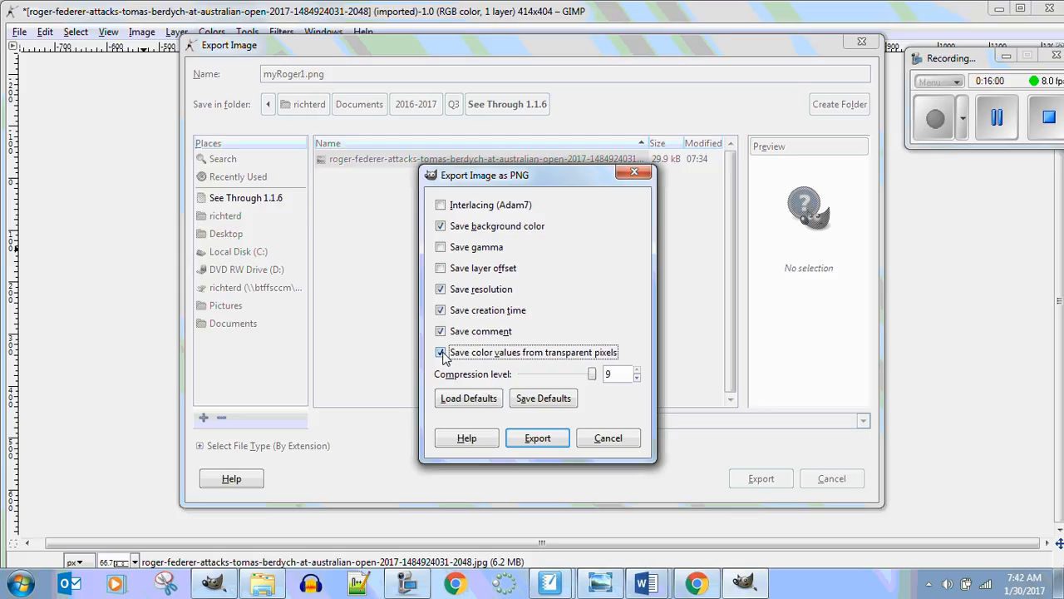
click(528, 400)
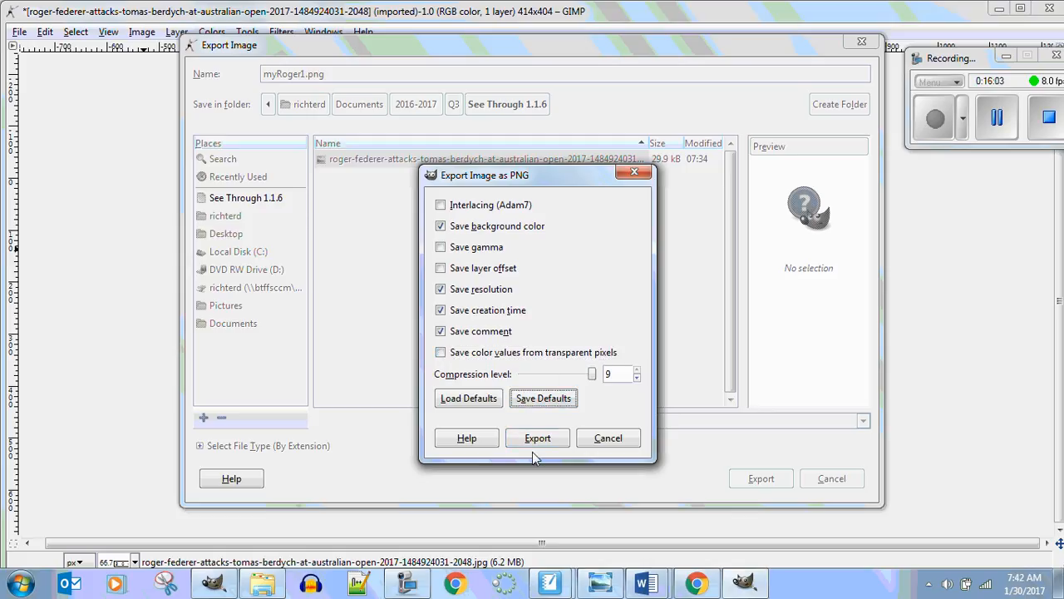
click(532, 440)
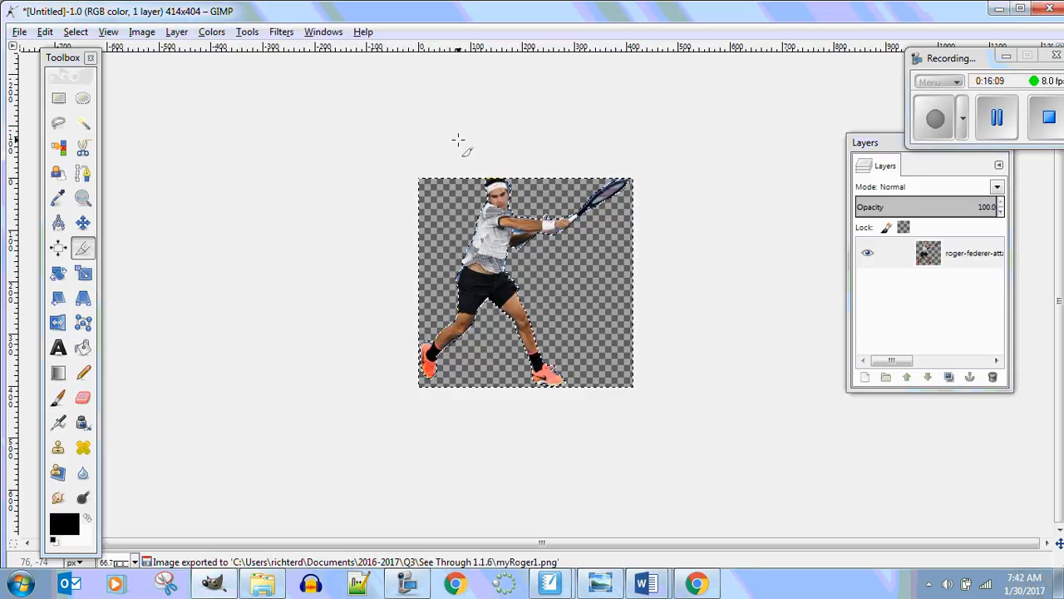
drag(967, 60, 592, 104)
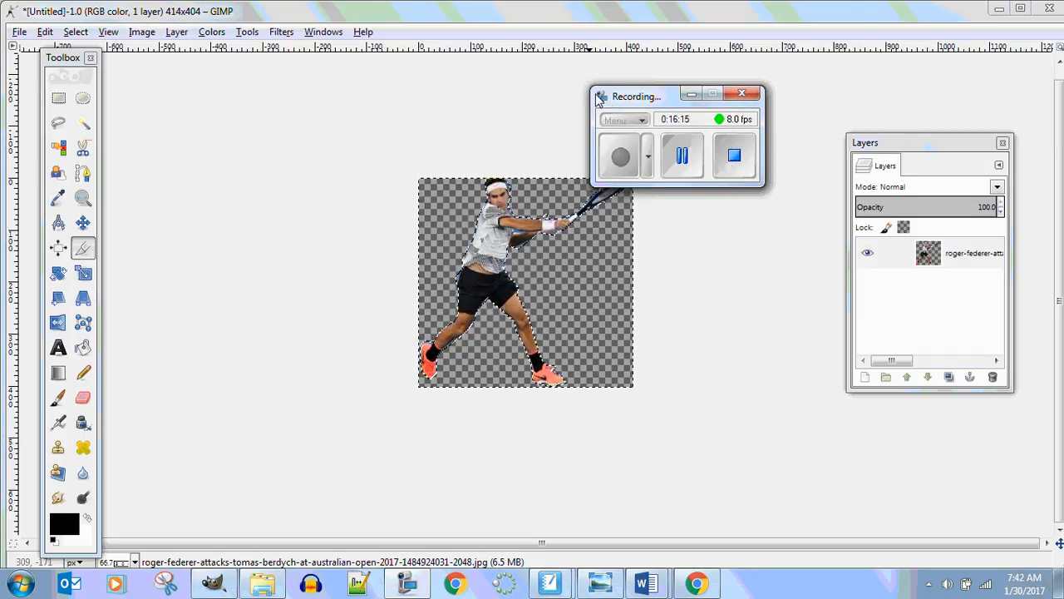
drag(600, 96, 659, 90)
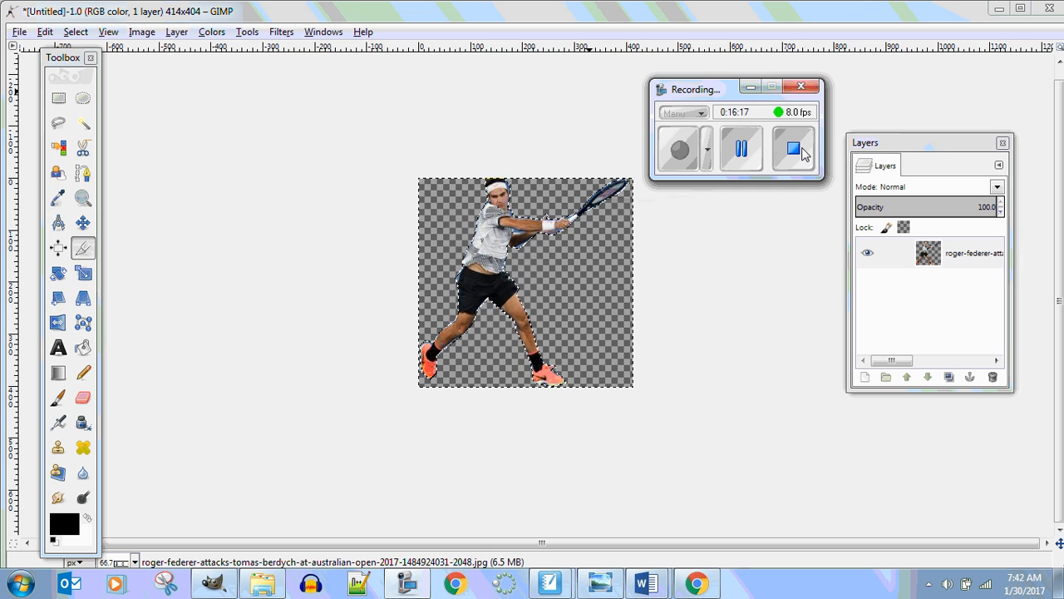